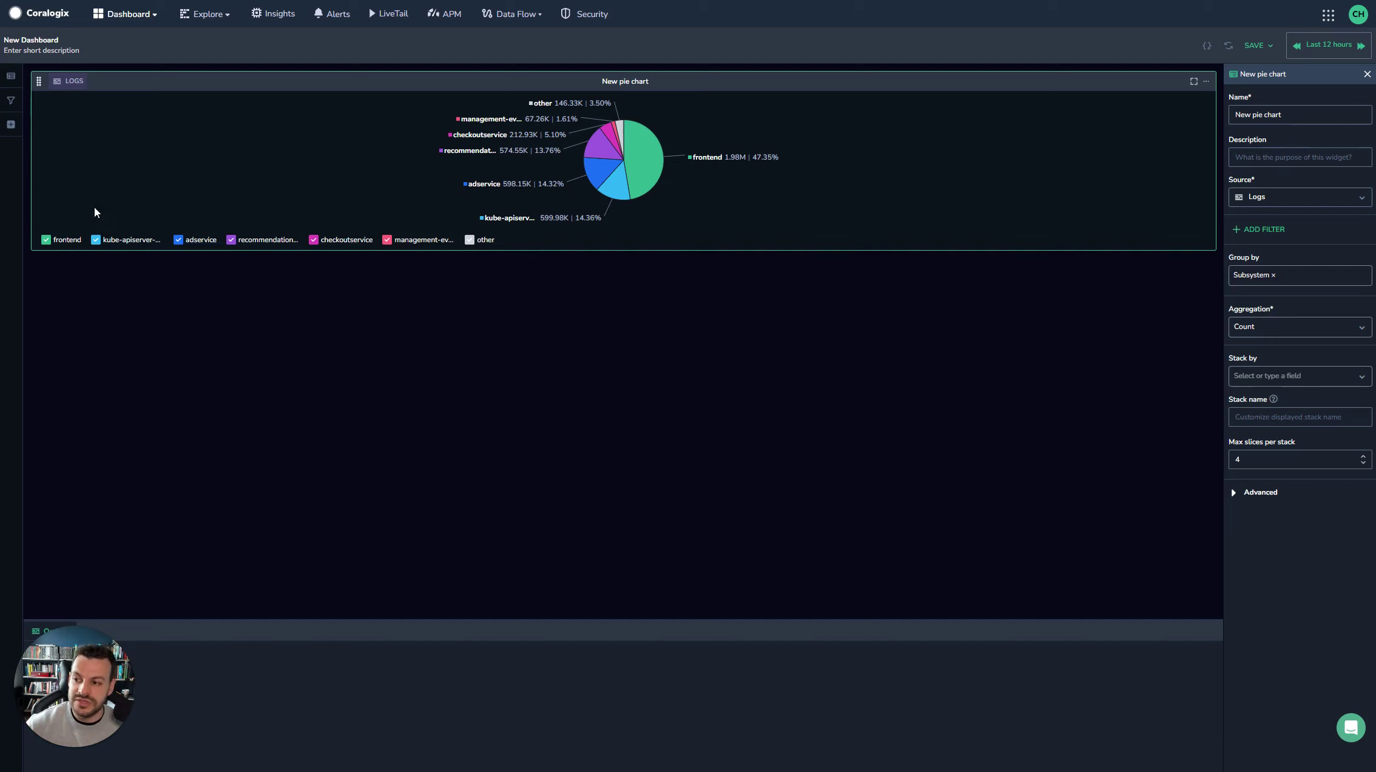
# Hide the checkoutservice, recommendation and management-event slices of the pie chart, and show all three again.
pyautogui.click(306, 240)
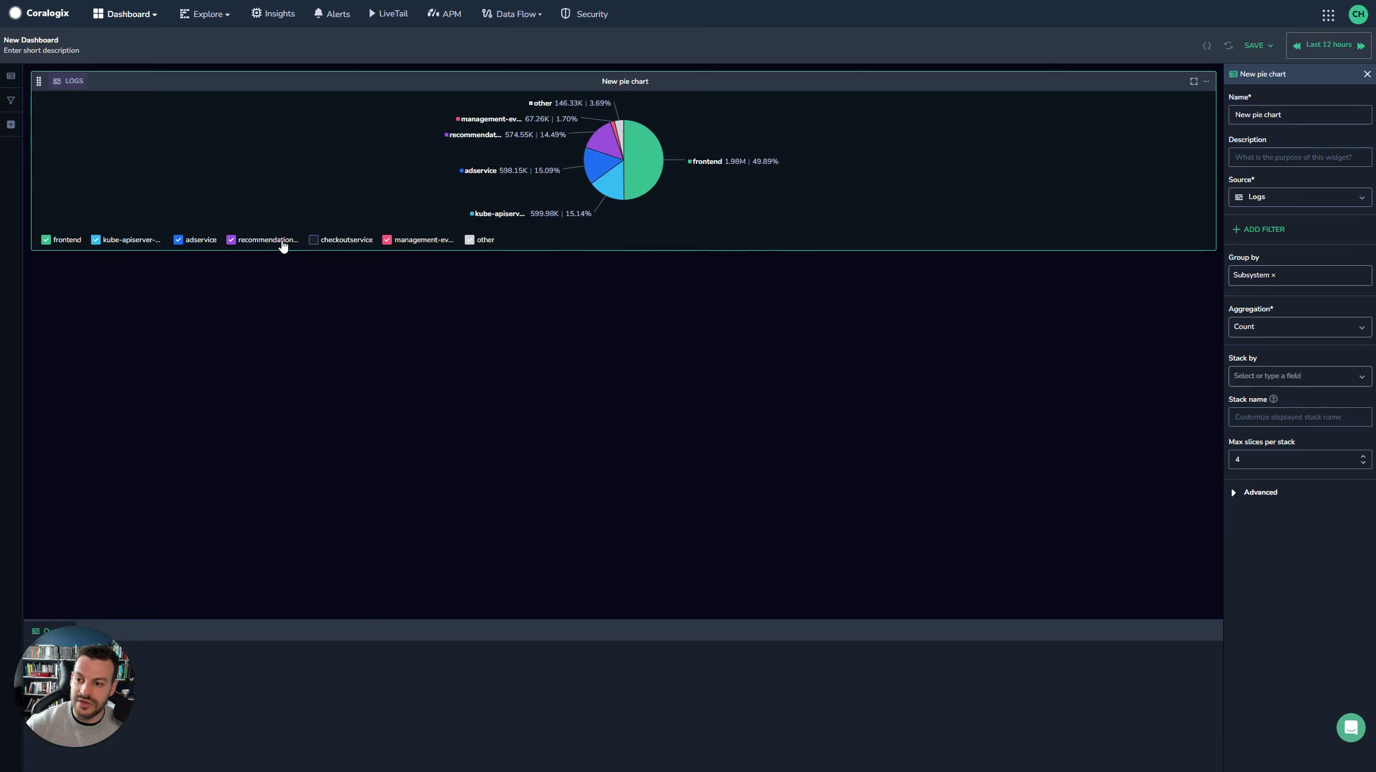
pyautogui.click(231, 240)
pyautogui.click(387, 240)
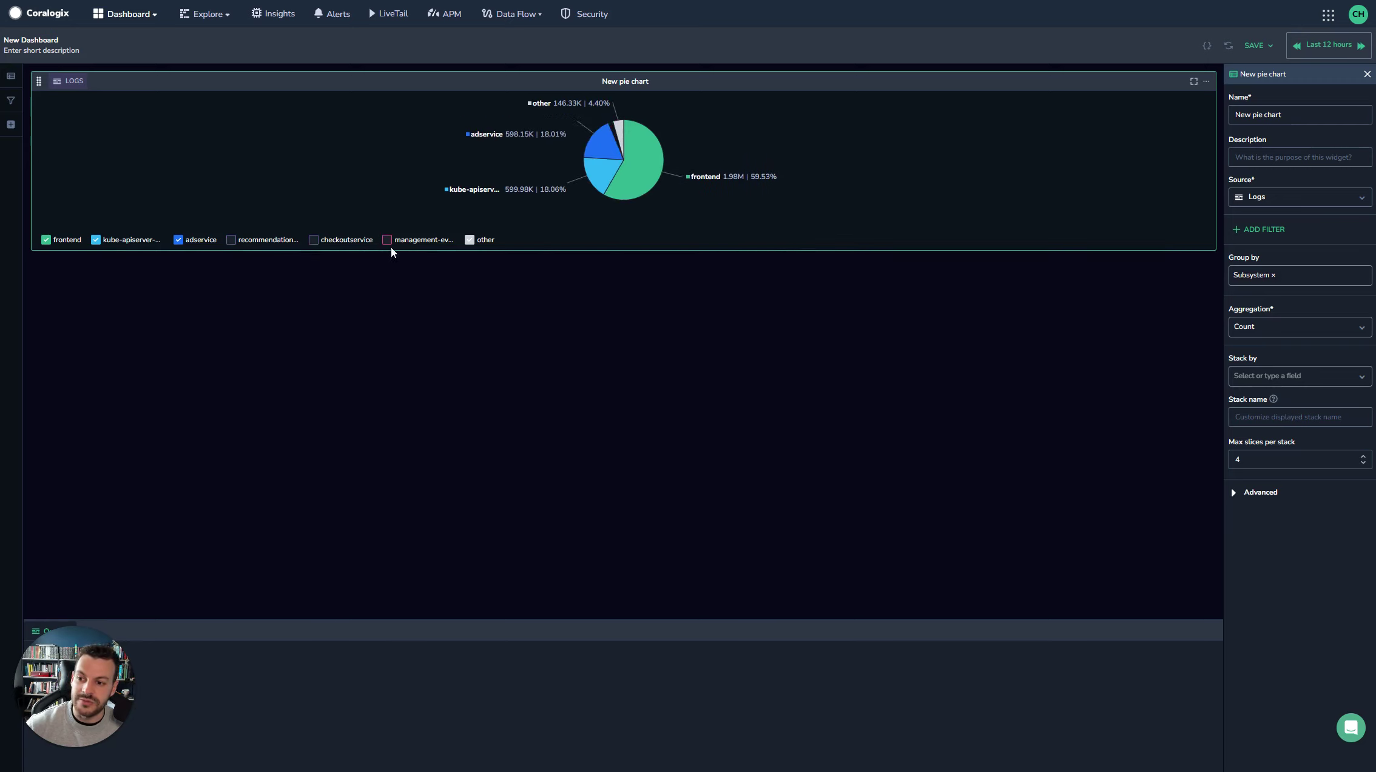
pyautogui.click(387, 240)
pyautogui.click(313, 240)
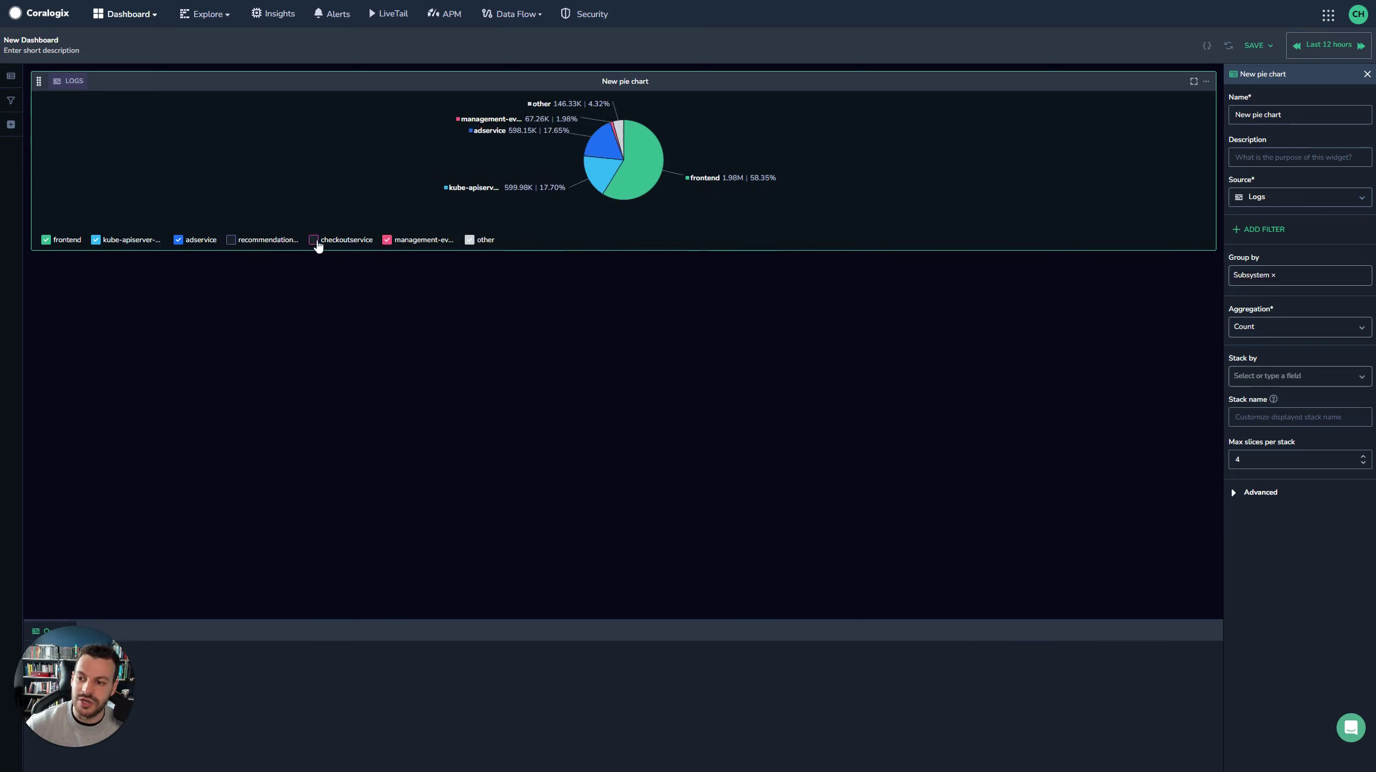
pyautogui.click(231, 240)
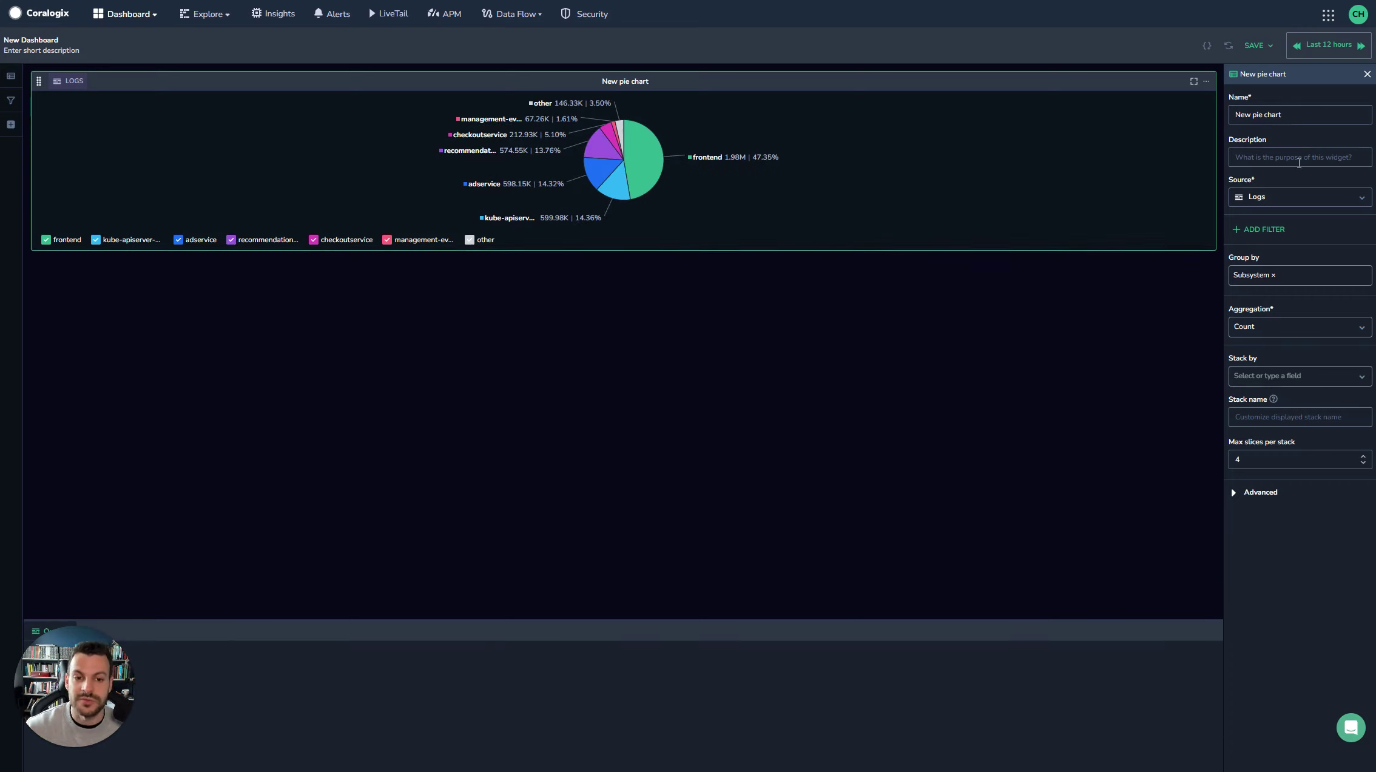
# Review the chart's data source options, and try grouping by Computer and by Application before setting the grouping back to Subsystem.
pyautogui.click(1296, 195)
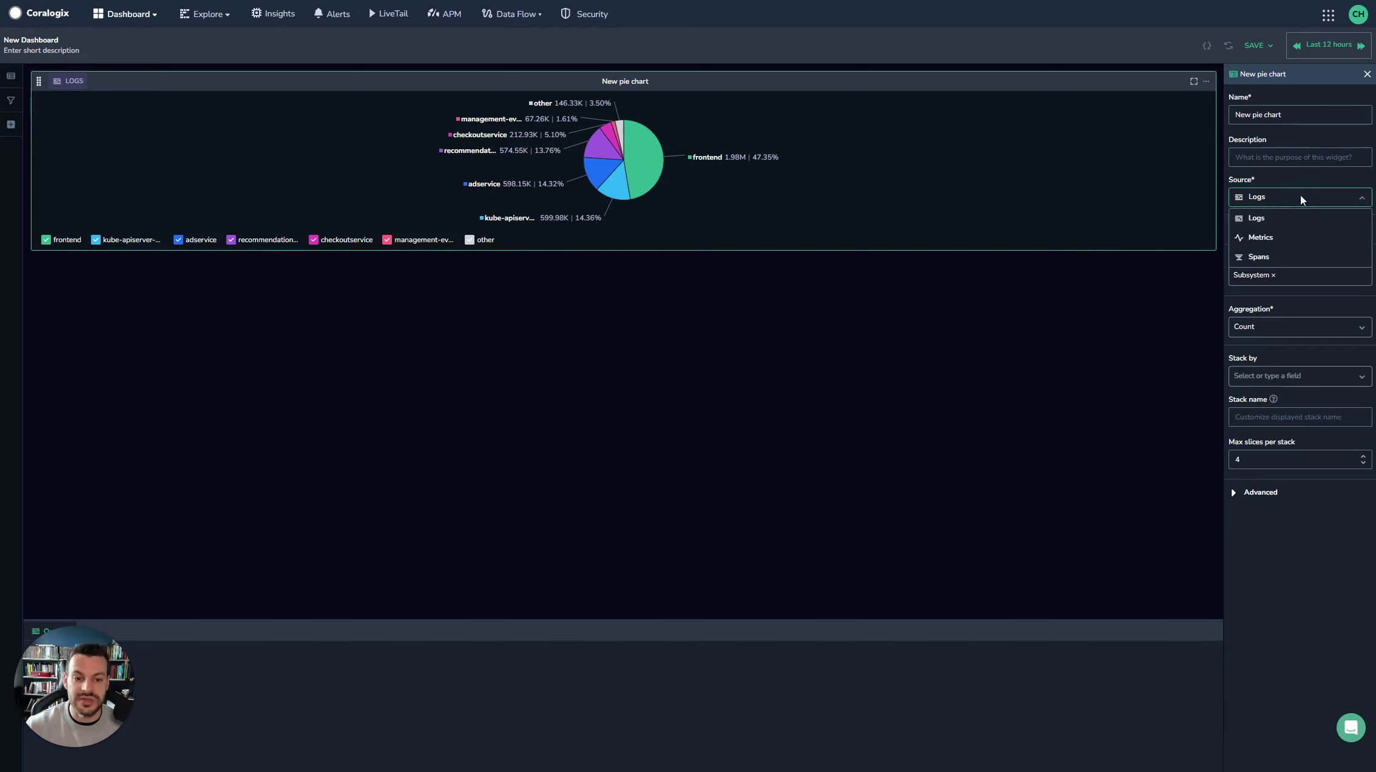
pyautogui.click(1299, 194)
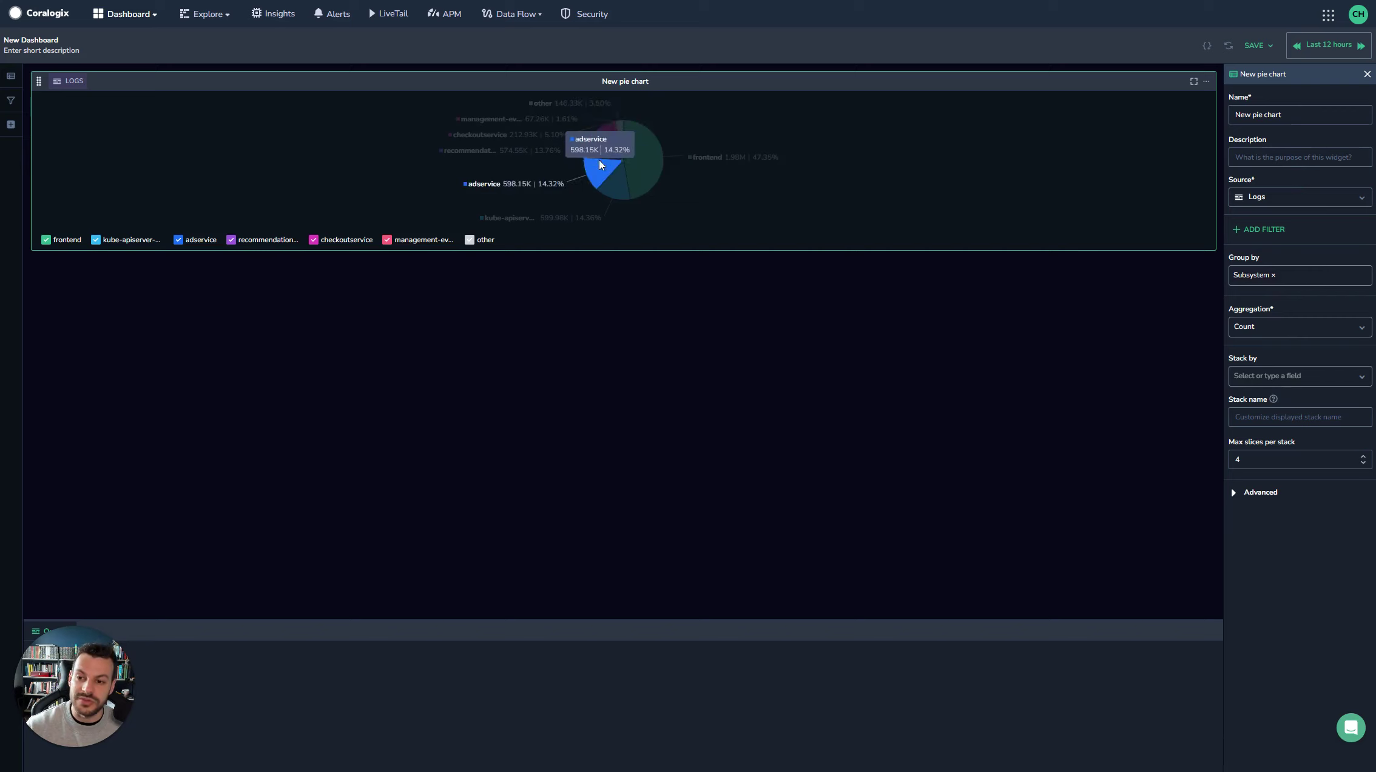
pyautogui.click(1272, 275)
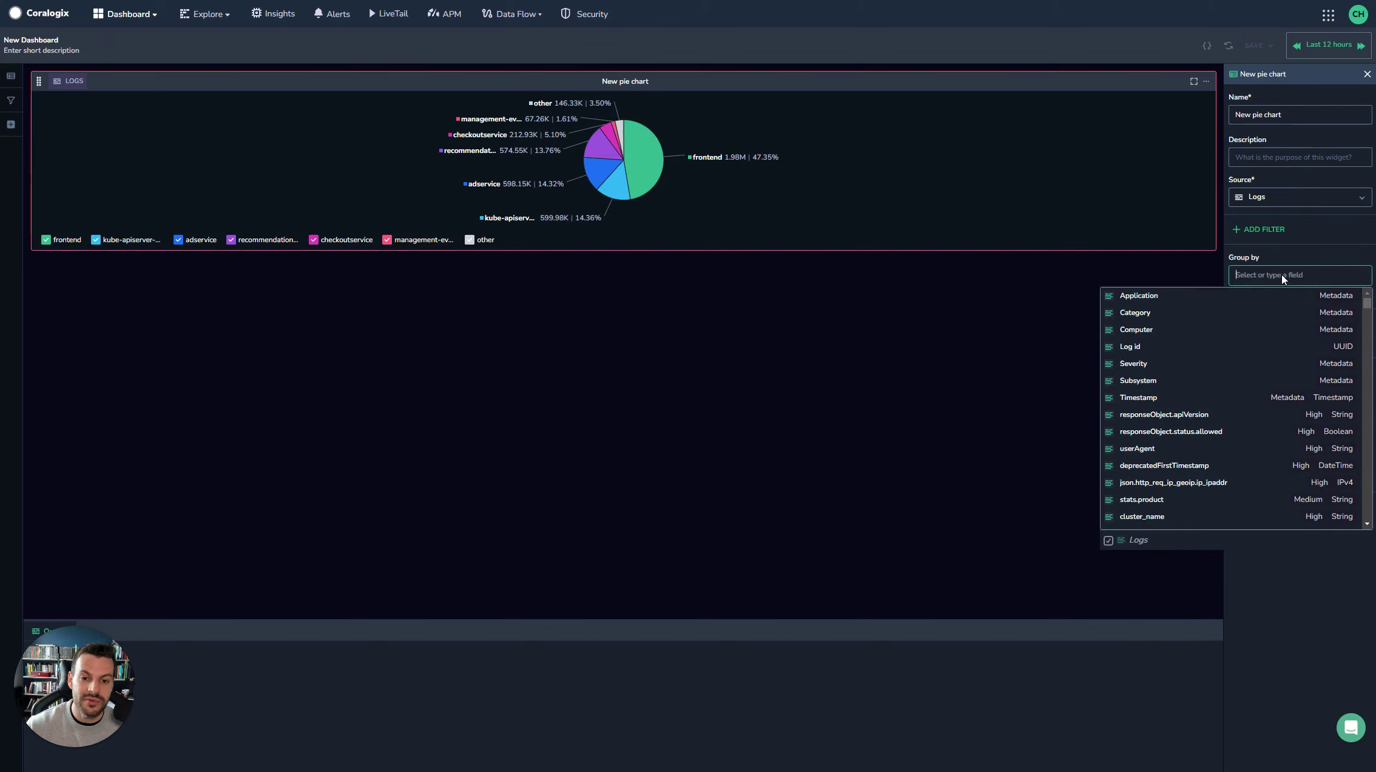
pyautogui.click(1180, 329)
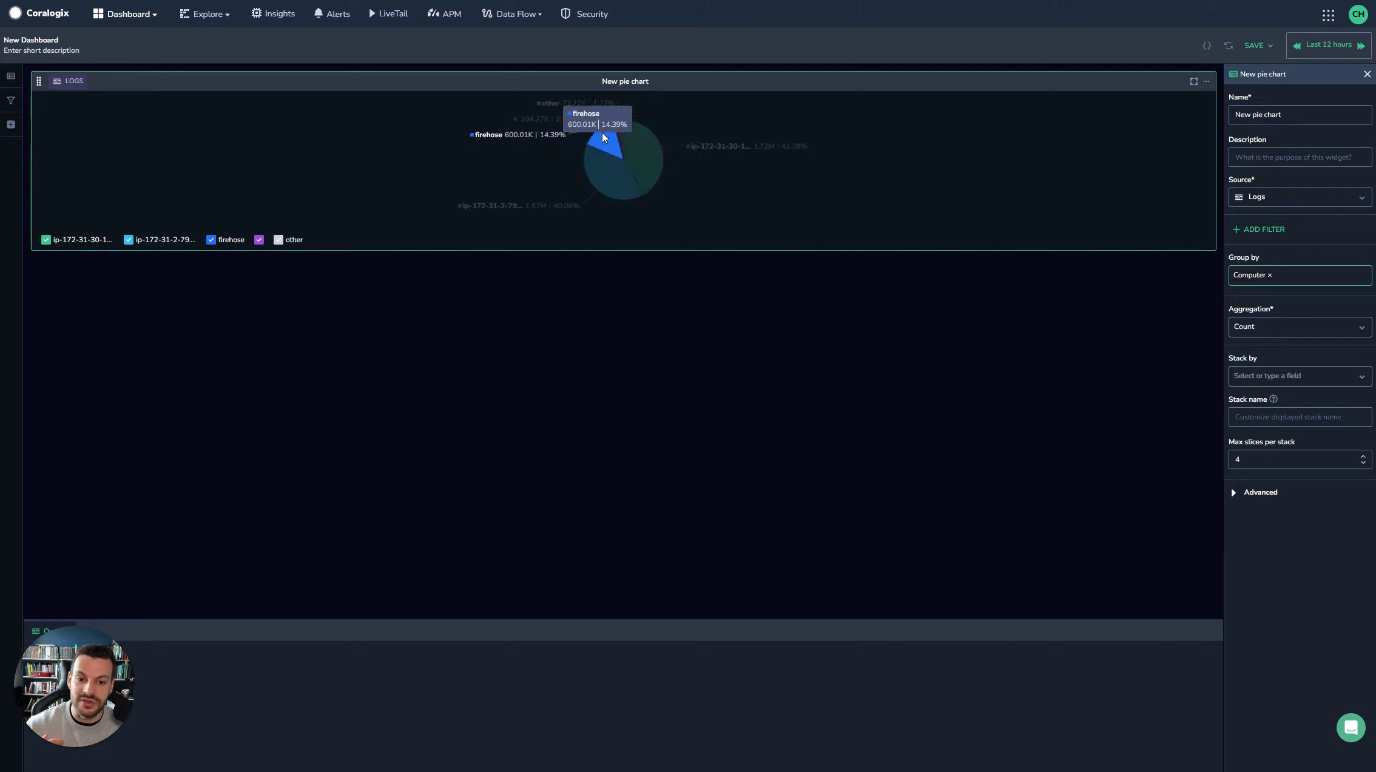
pyautogui.click(1268, 274)
pyautogui.click(1165, 293)
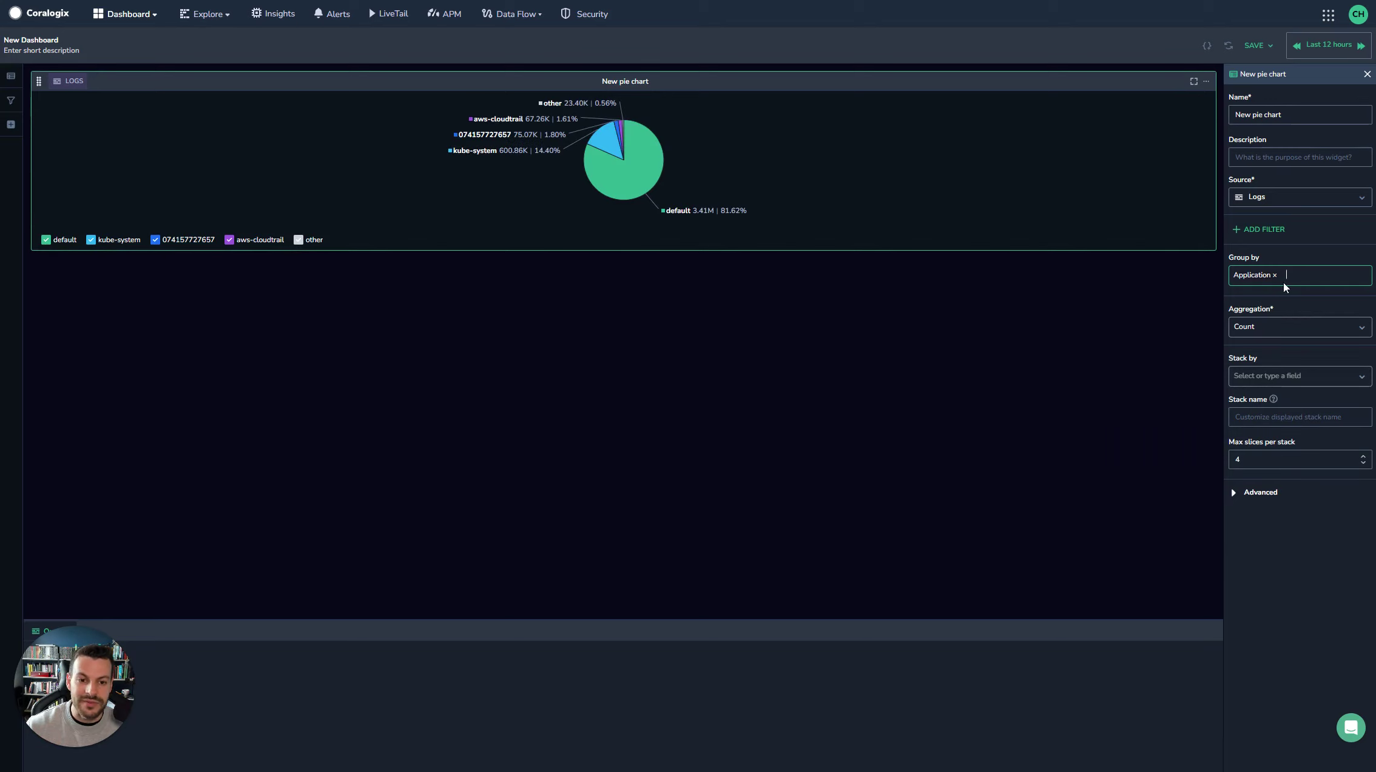
pyautogui.click(1264, 275)
pyautogui.click(1184, 380)
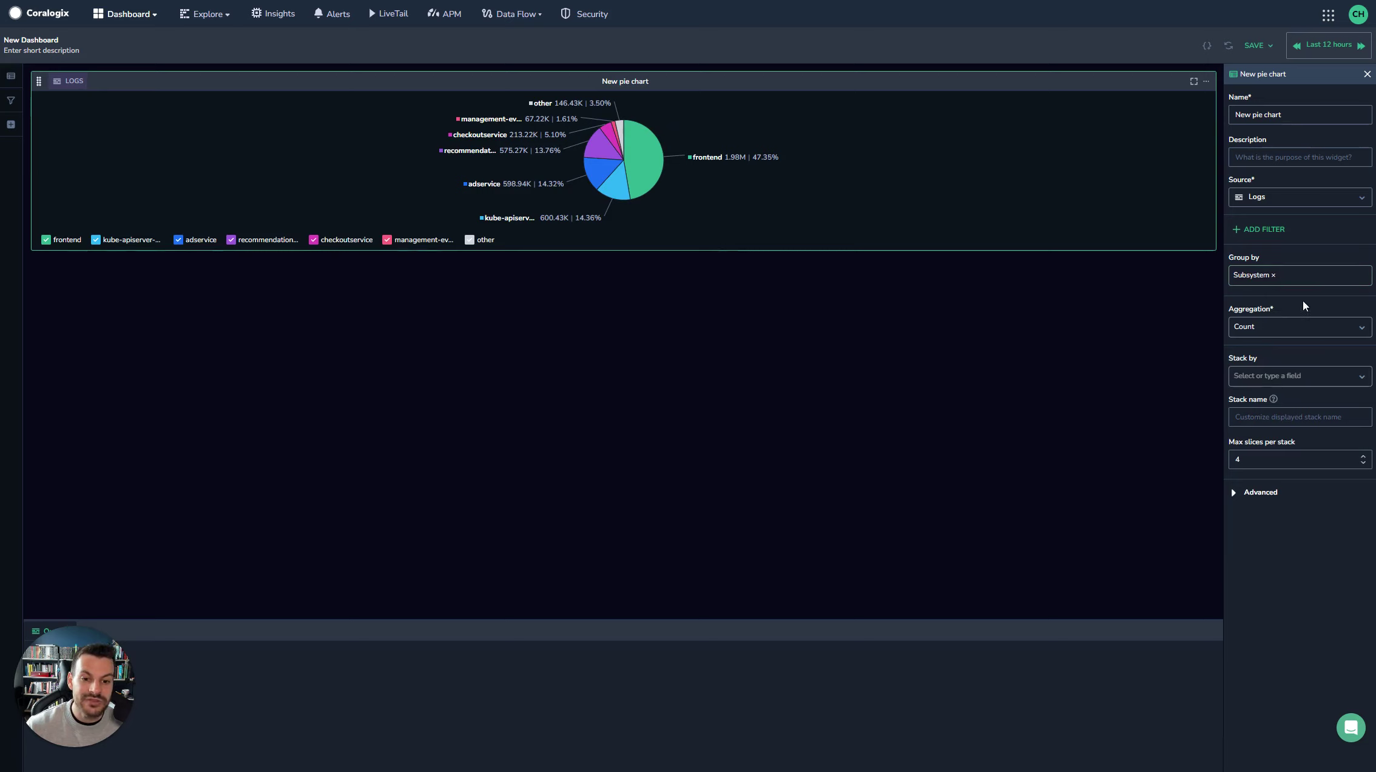
# Try the Sum aggregation for the pie chart, and set the aggregation back to Count.
pyautogui.click(1305, 326)
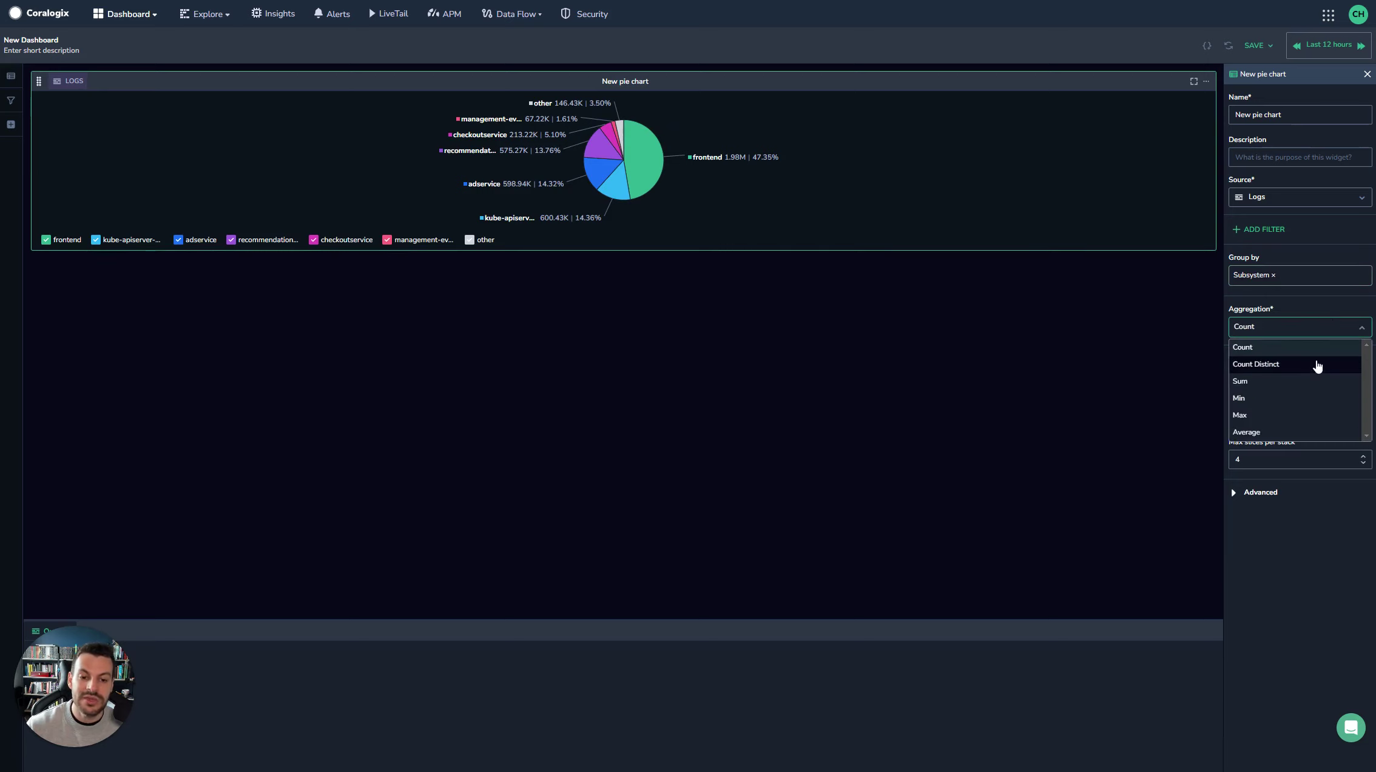
pyautogui.click(1317, 381)
pyautogui.click(1309, 321)
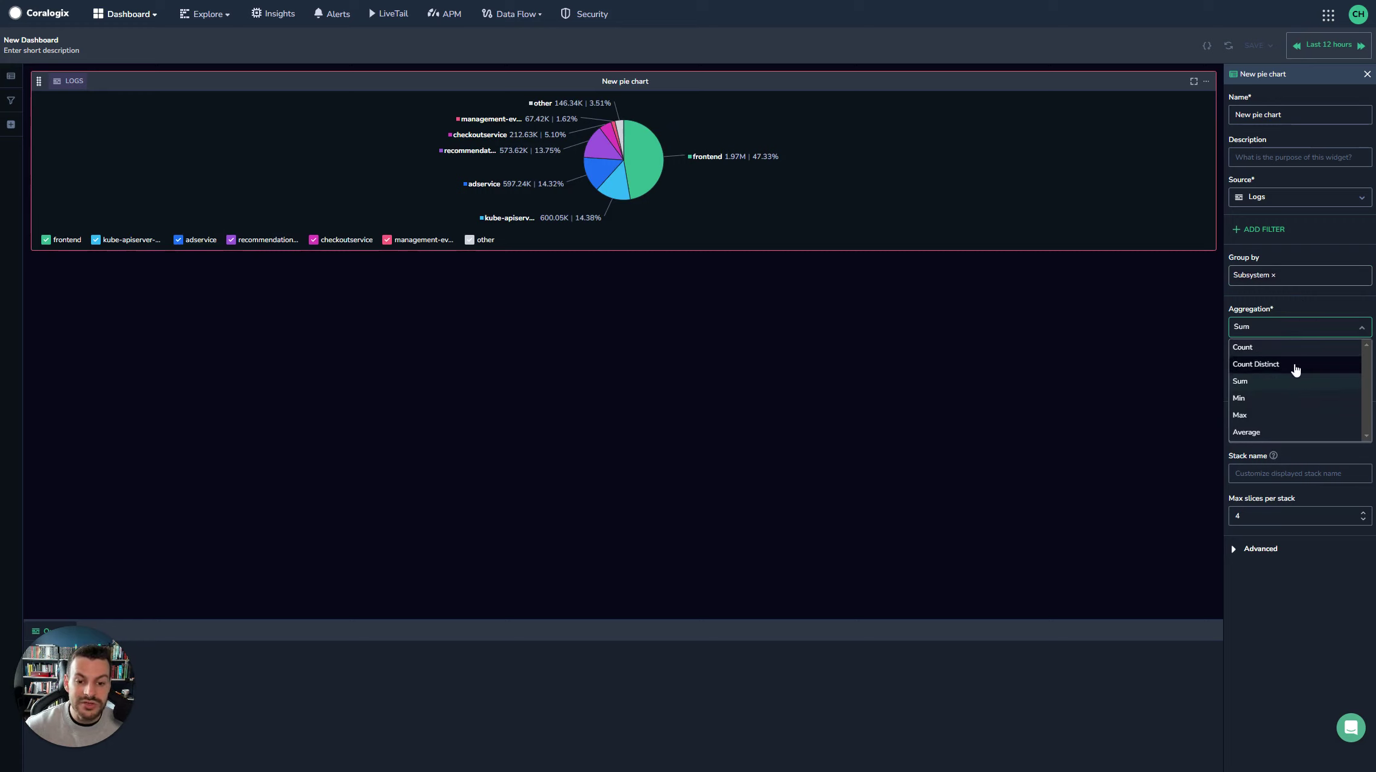
pyautogui.click(1281, 349)
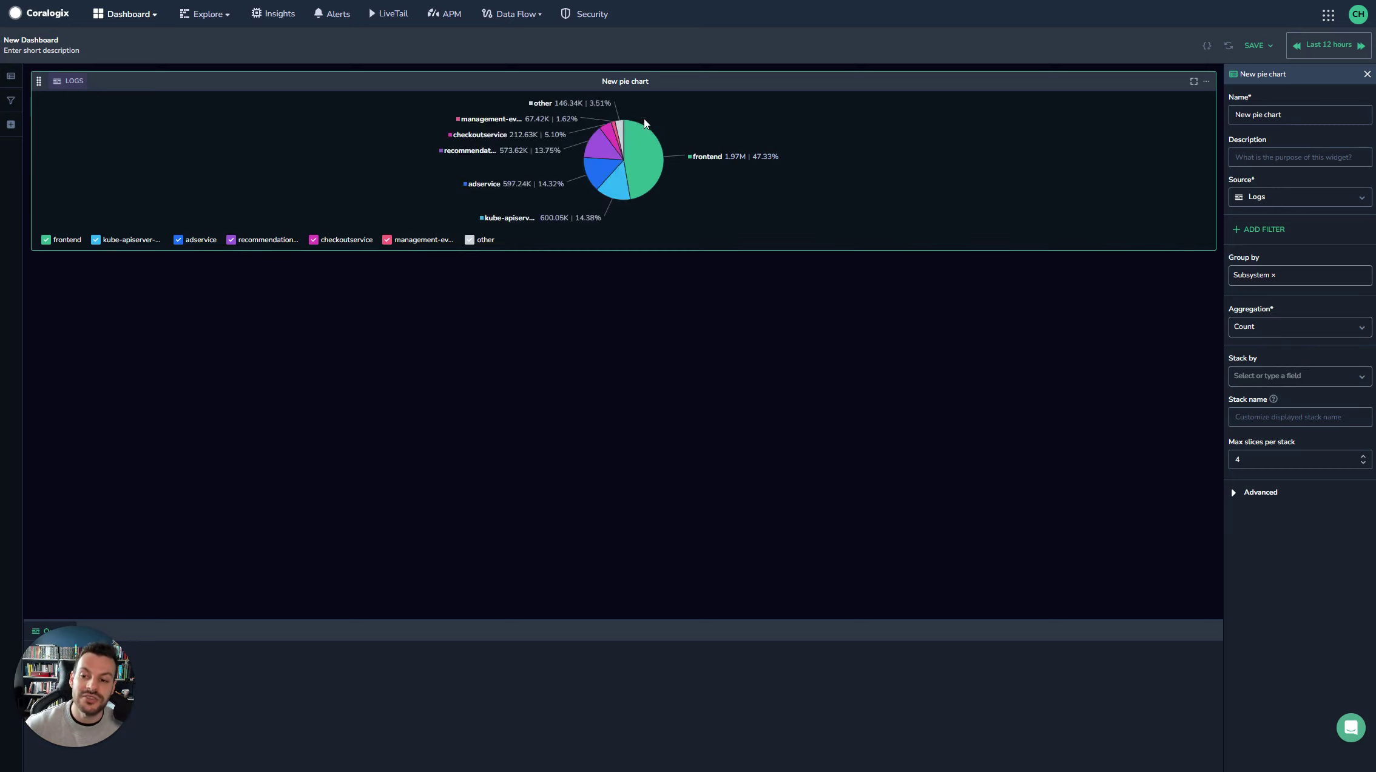
# Stack the pie chart by Computer and close the widget's settings.
pyautogui.click(1313, 372)
pyautogui.click(1180, 432)
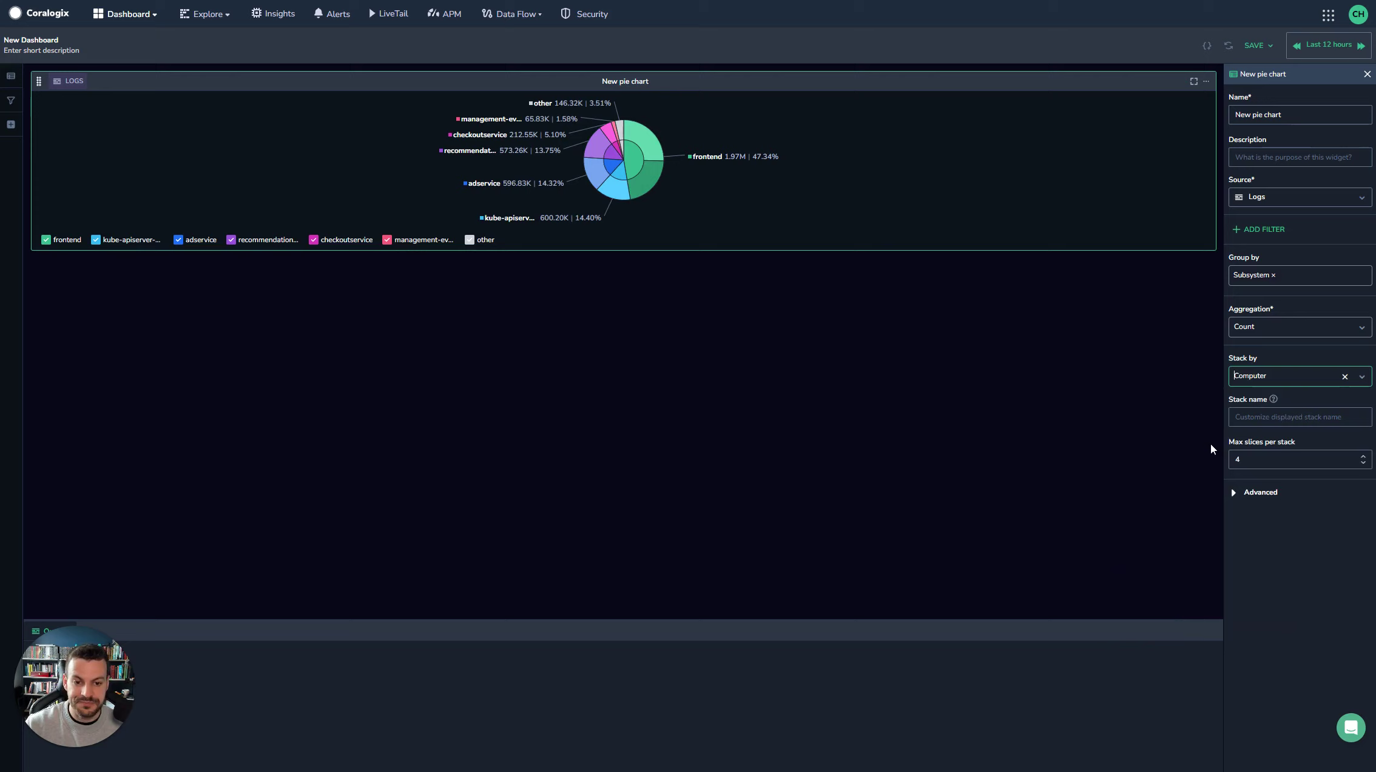
pyautogui.click(1116, 405)
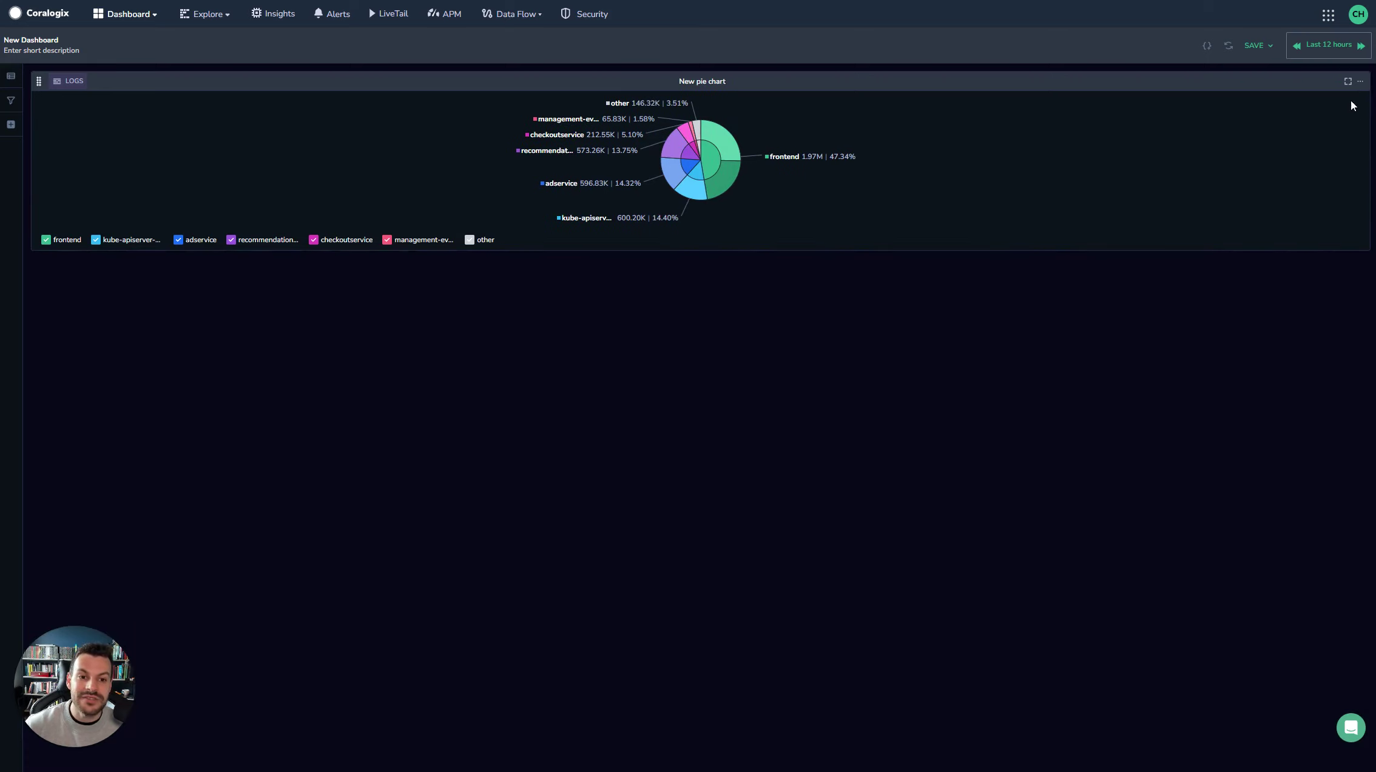
# Expand the pie chart to full size, examine the frontend slice and its stacked segments, and restore the normal size.
pyautogui.click(1347, 82)
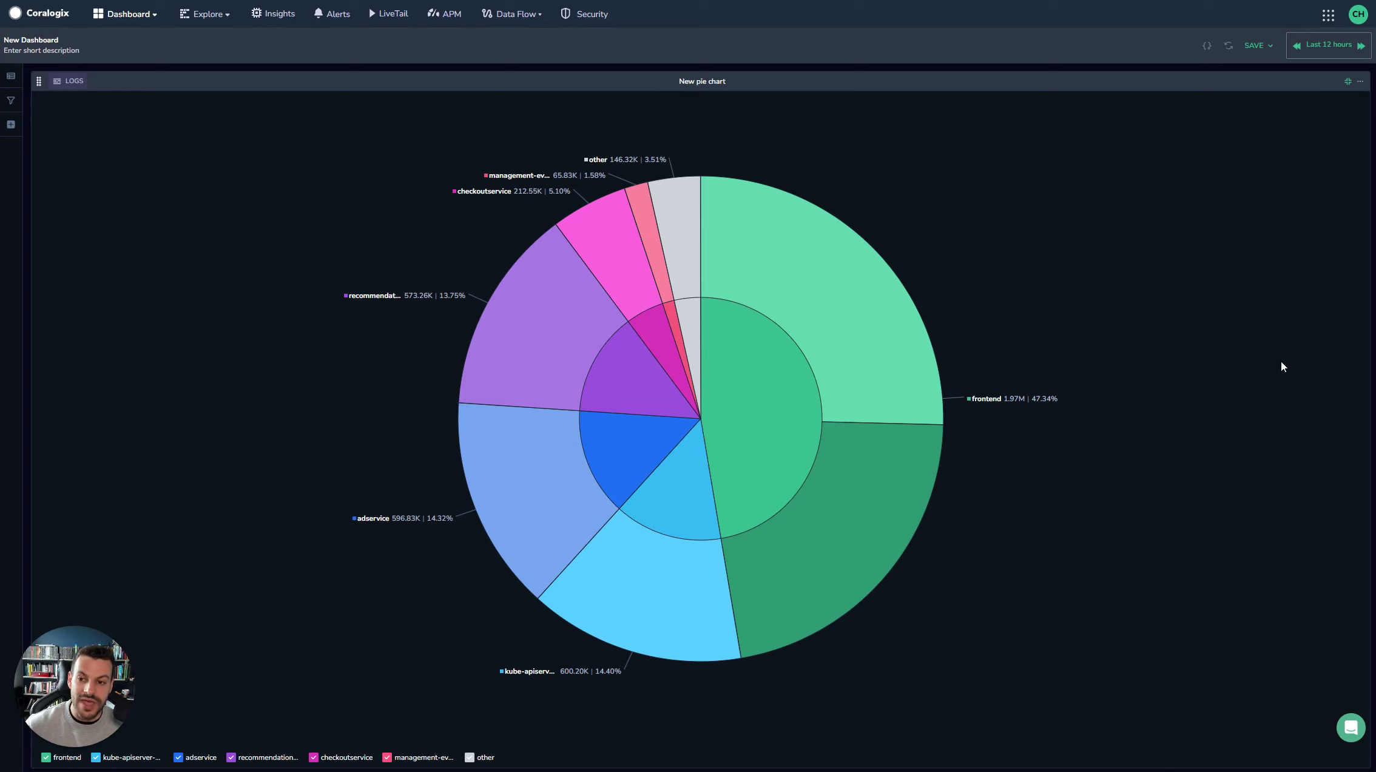
pyautogui.moveTo(785, 371)
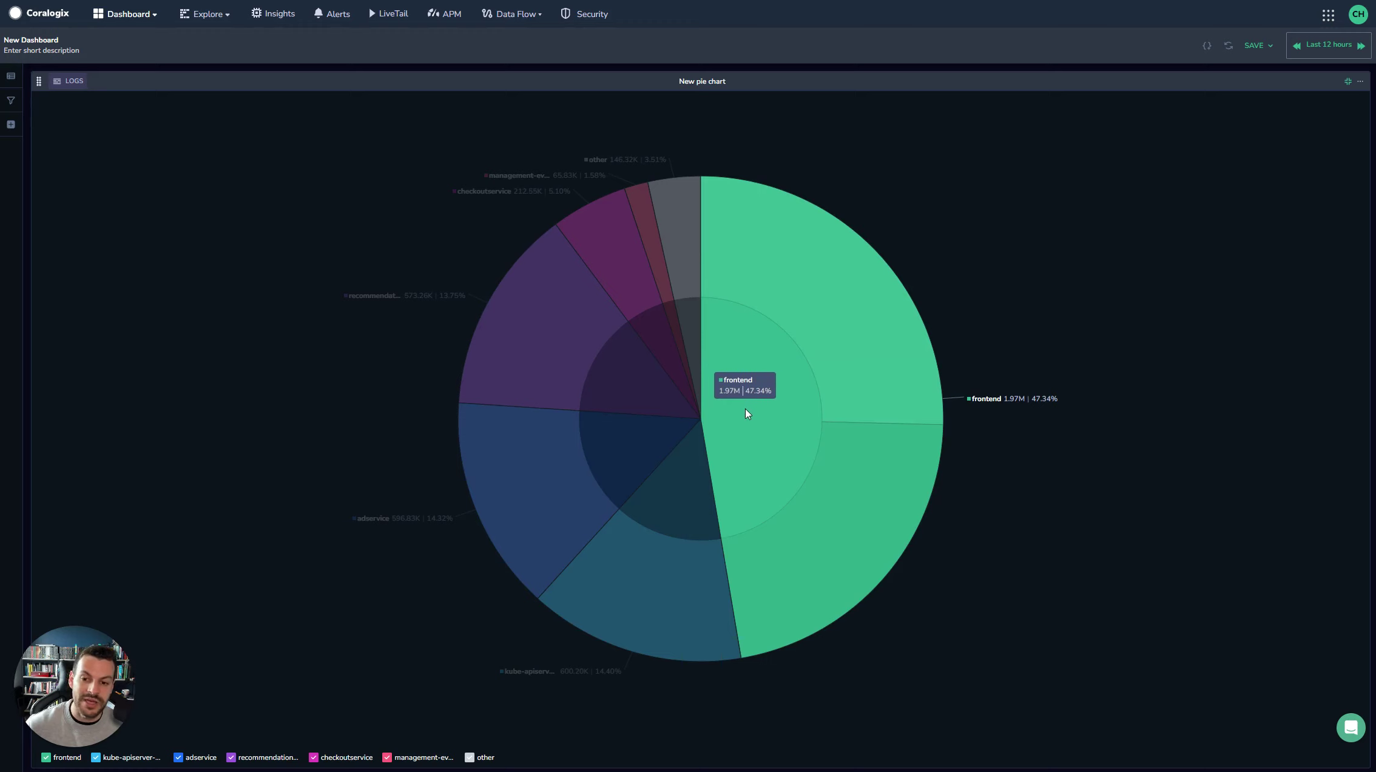
pyautogui.moveTo(791, 287)
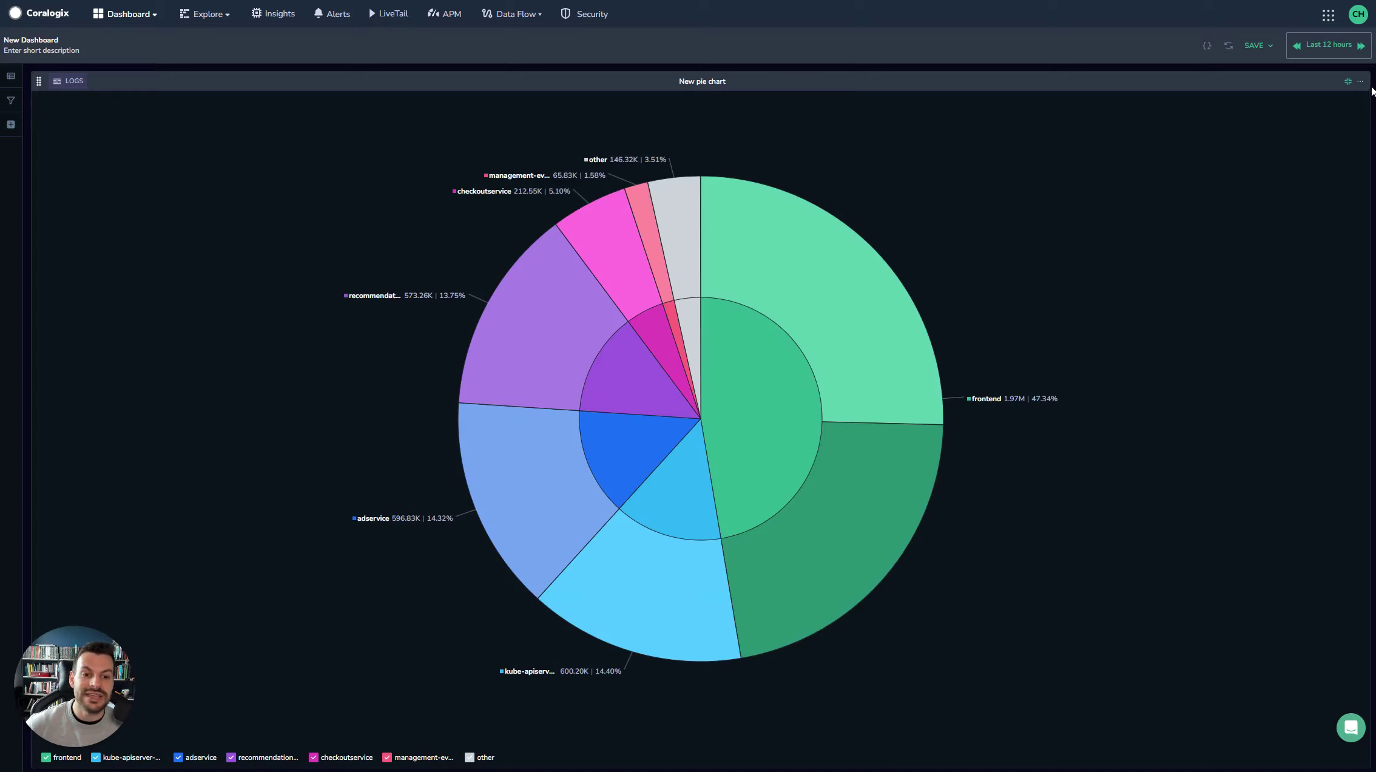
pyautogui.click(1347, 81)
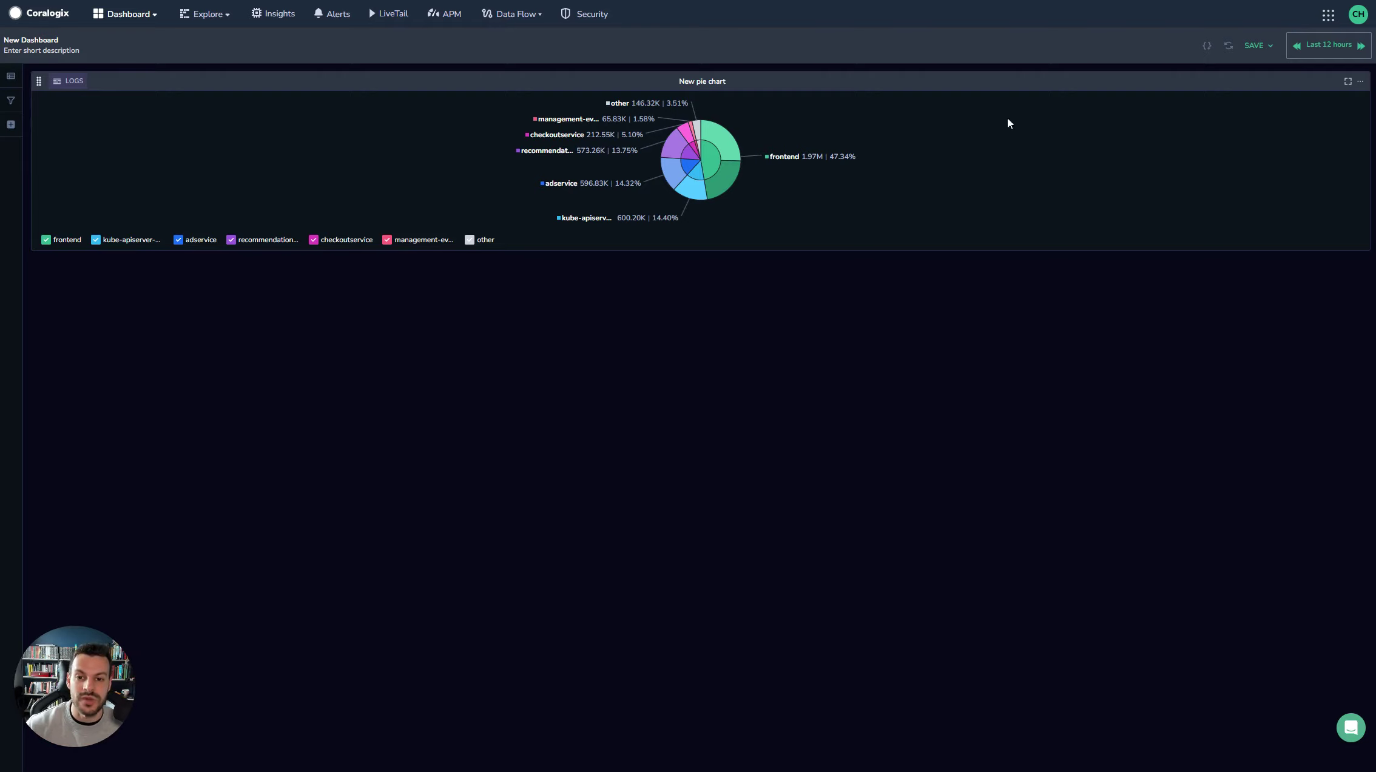
# Reopen the pie chart's settings and set the stack name to Server, checking the label on the frontend segments.
pyautogui.click(1010, 84)
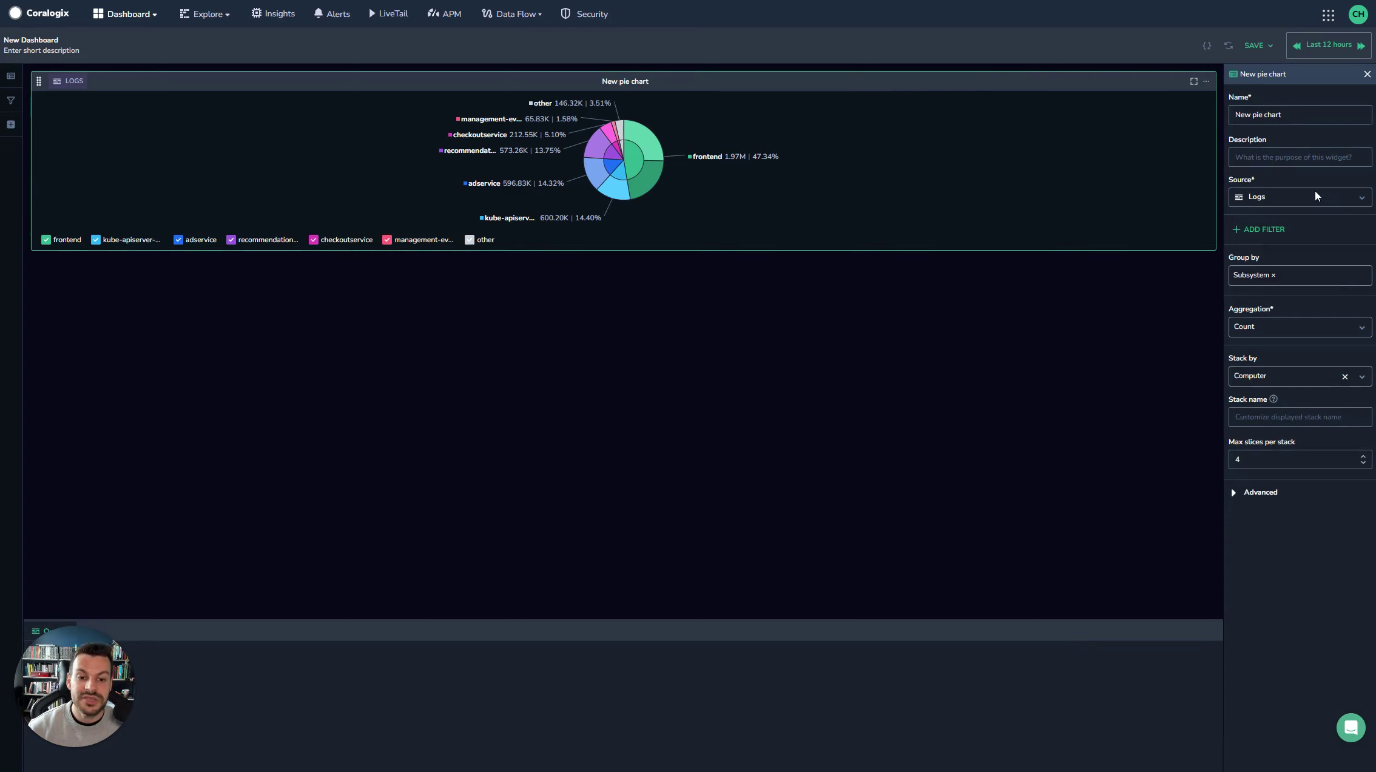
pyautogui.click(1290, 417)
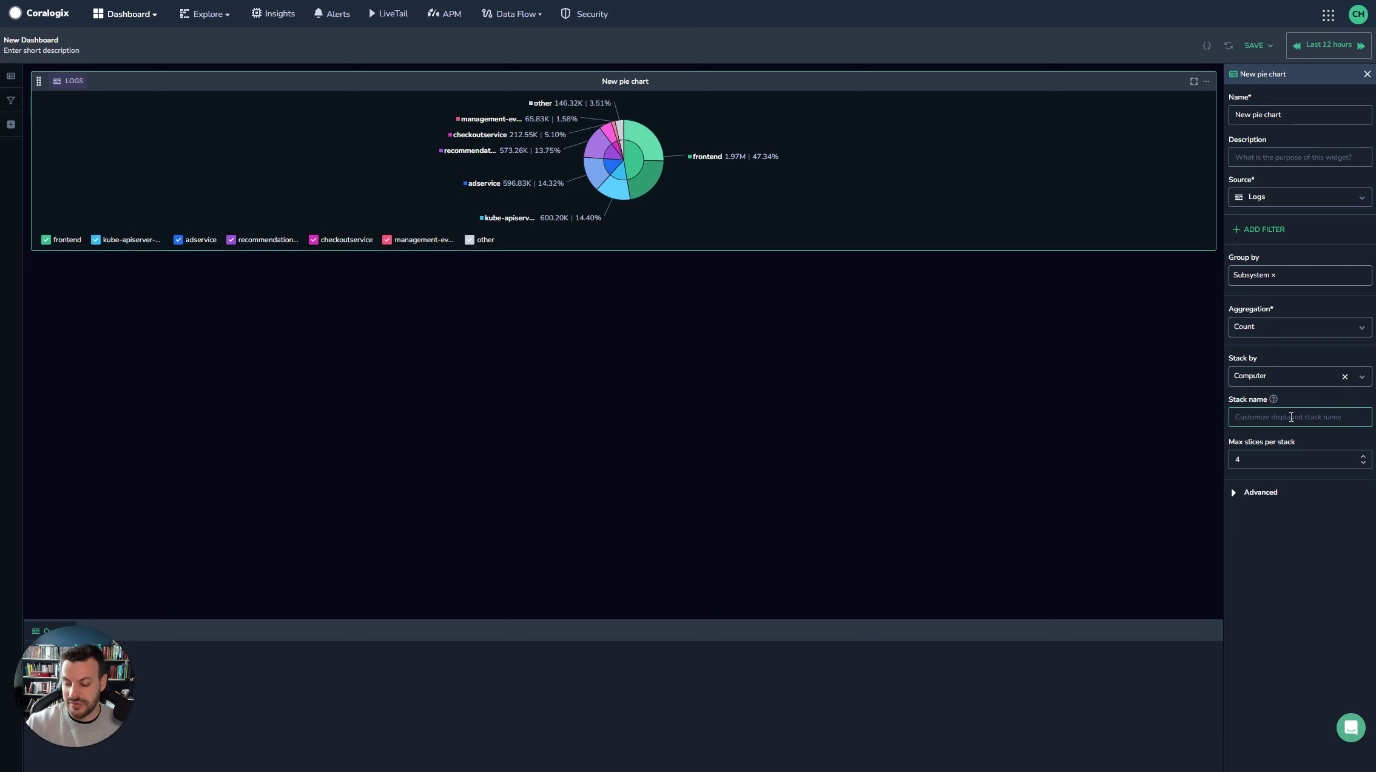
pyautogui.write('Server')
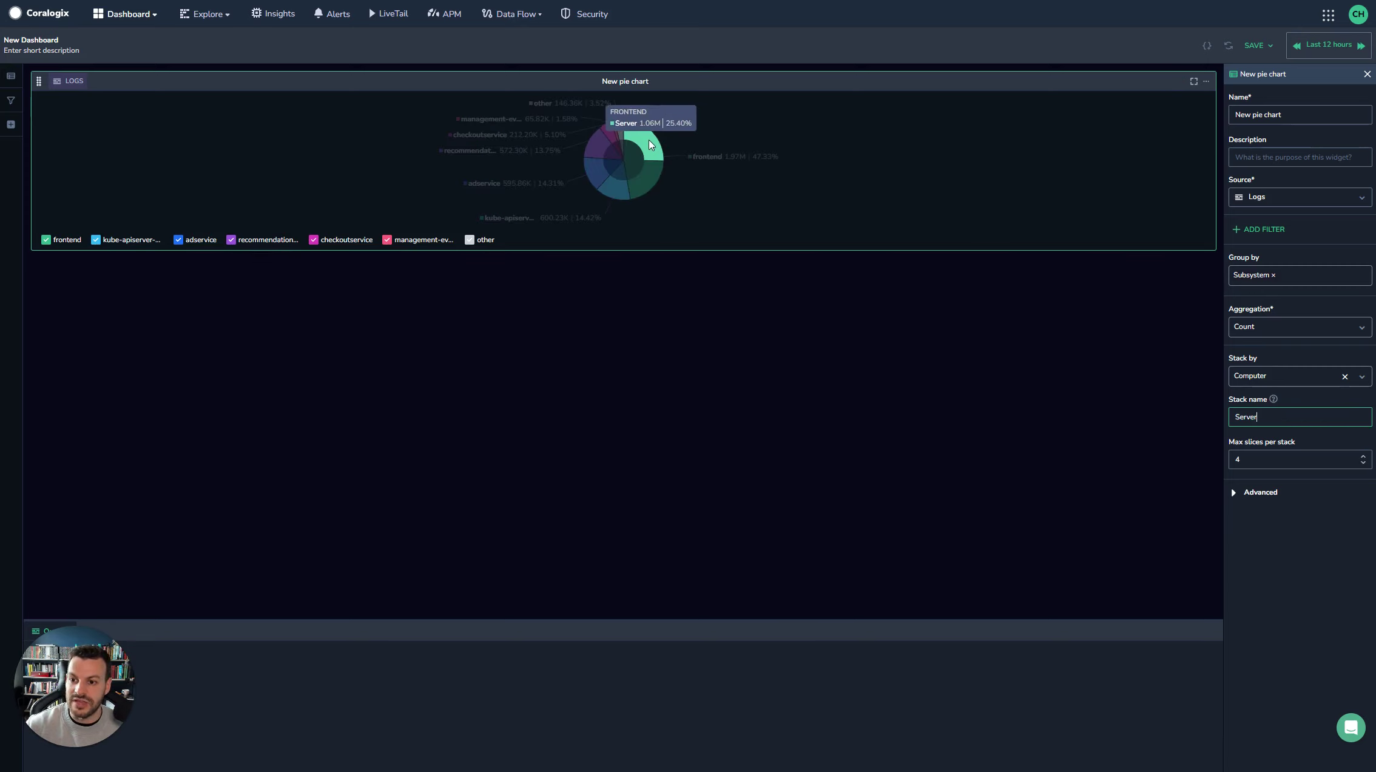
pyautogui.moveTo(650, 172)
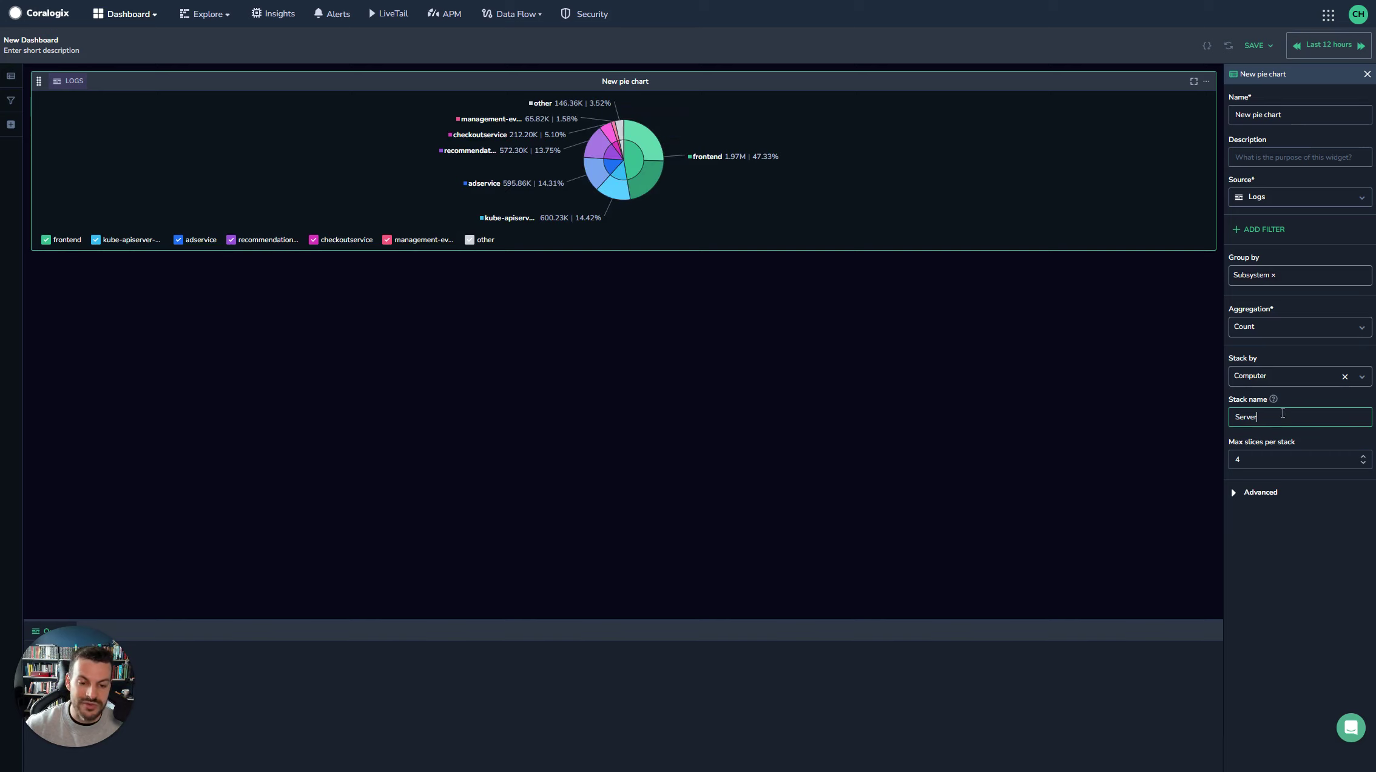
# Extend the stack name with the computer label so it reads "Server {{ Computer }}", and check it on a frontend segment.
pyautogui.moveTo(1274, 400)
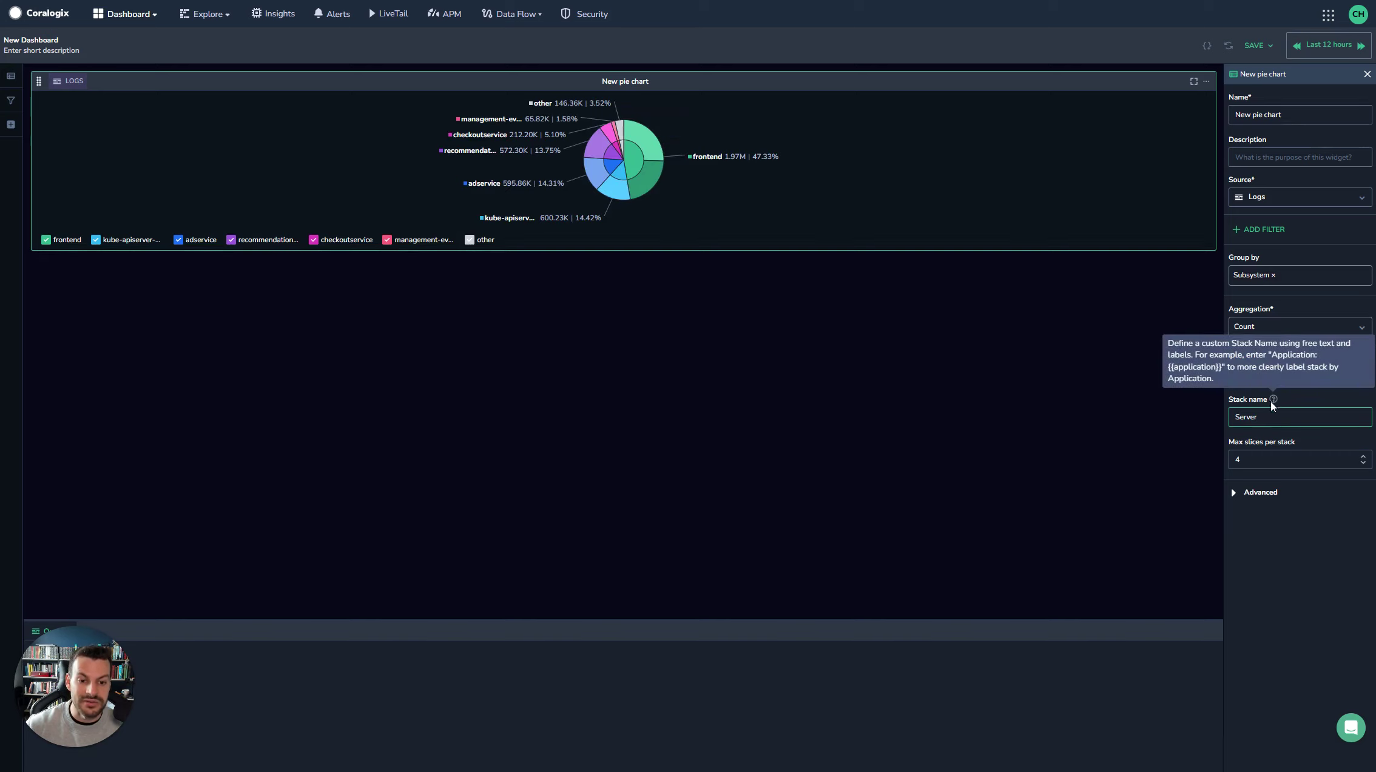
pyautogui.write('{')
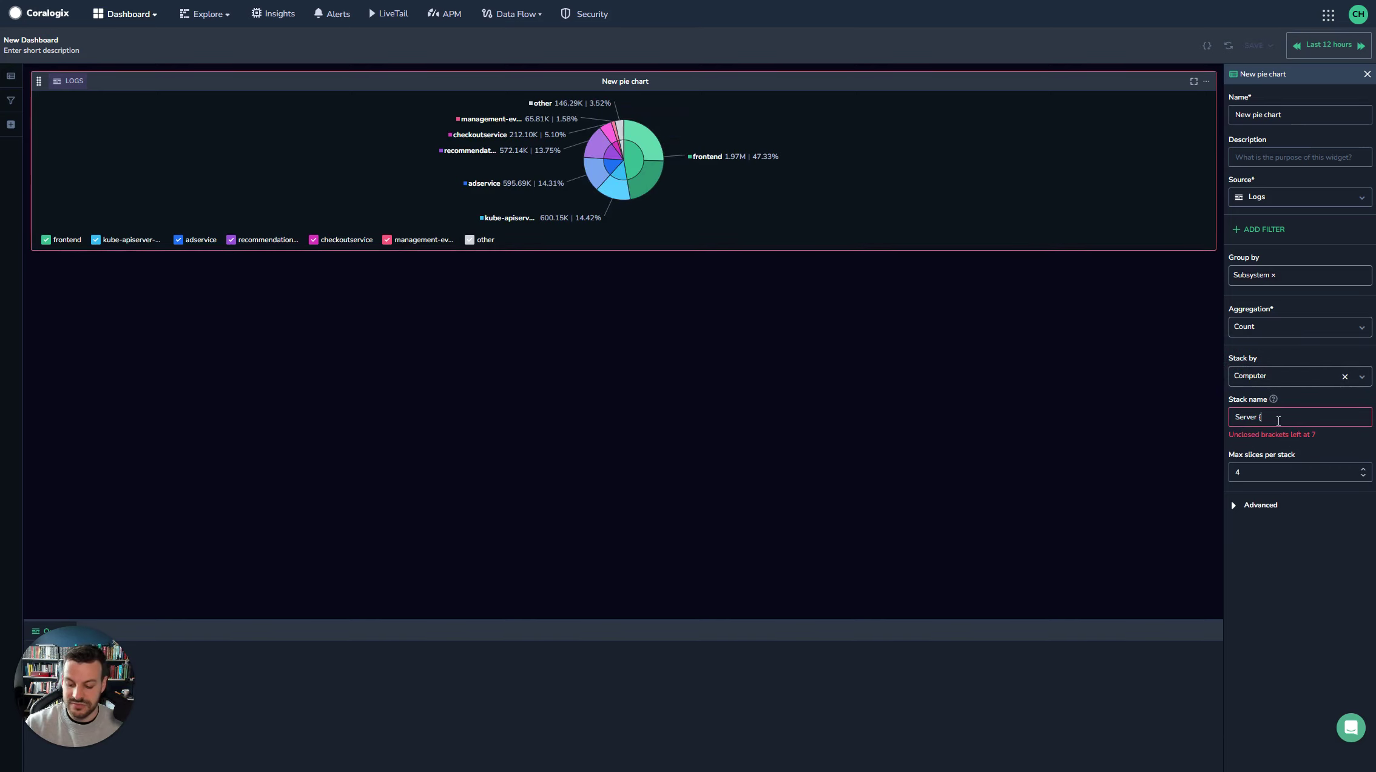
pyautogui.write('{')
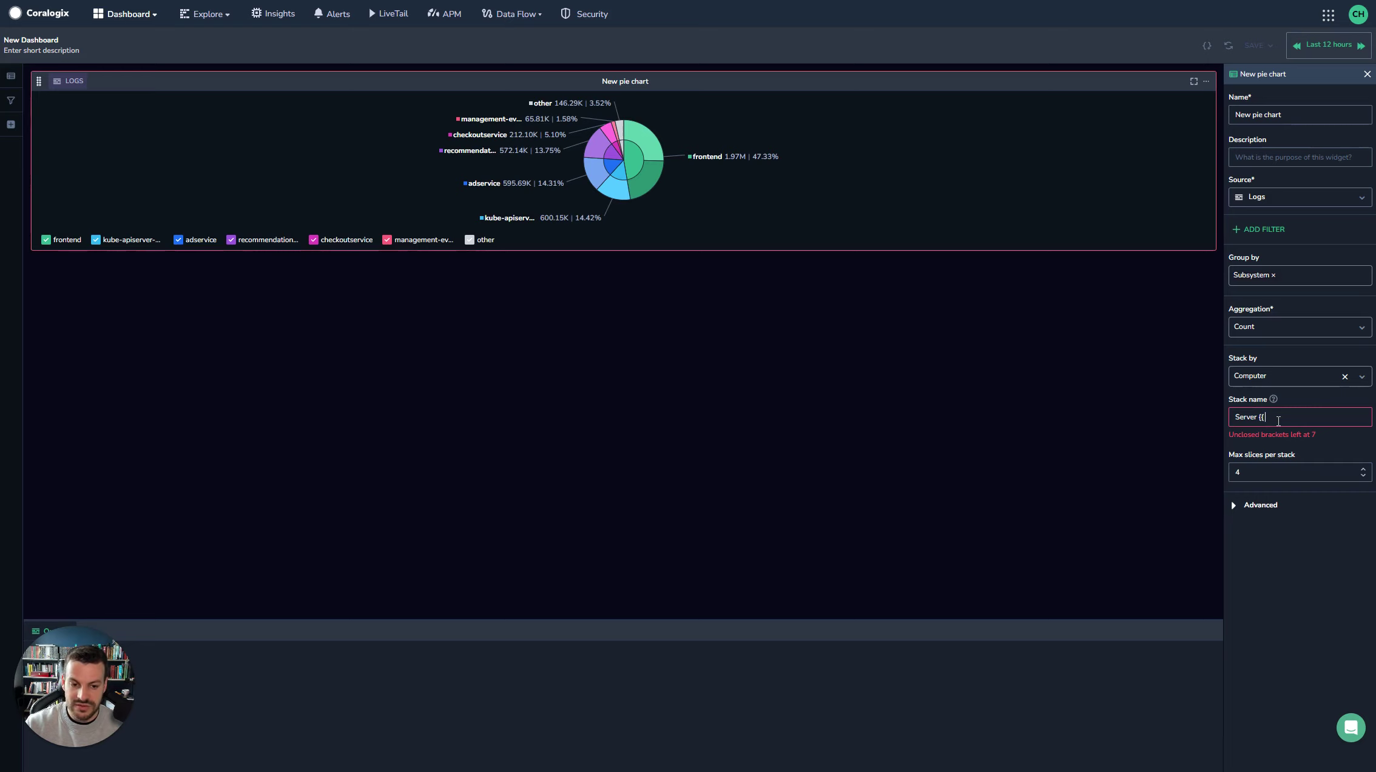
pyautogui.write(' Computer')
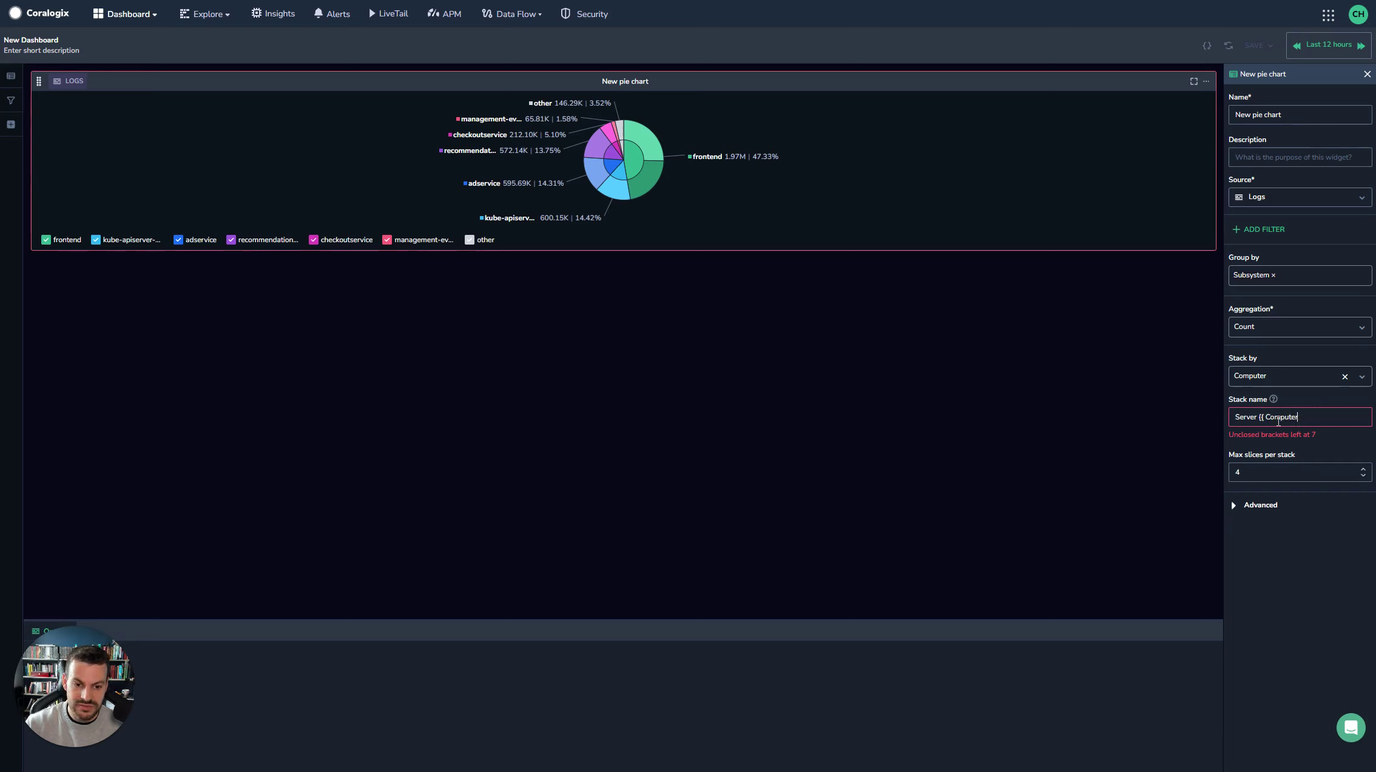
pyautogui.write(' }}')
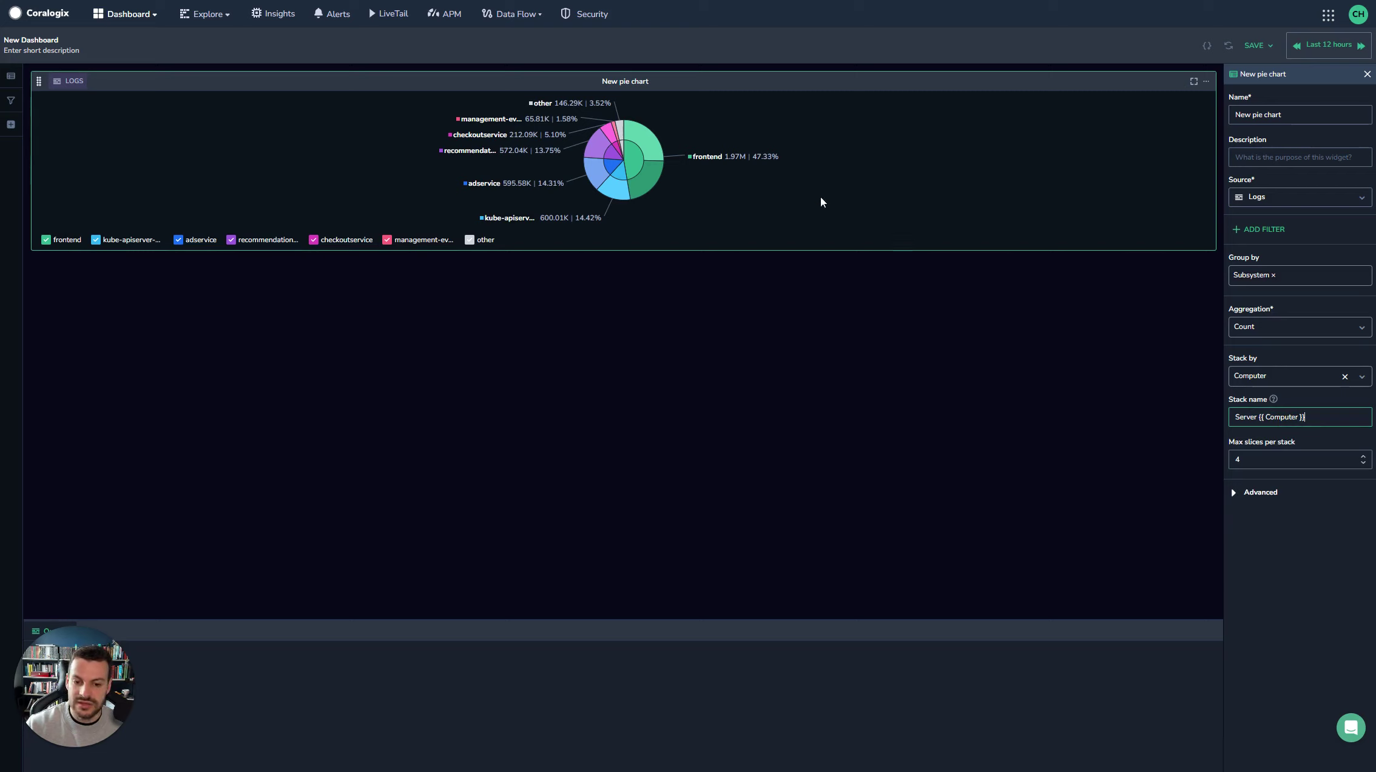
pyautogui.moveTo(648, 134)
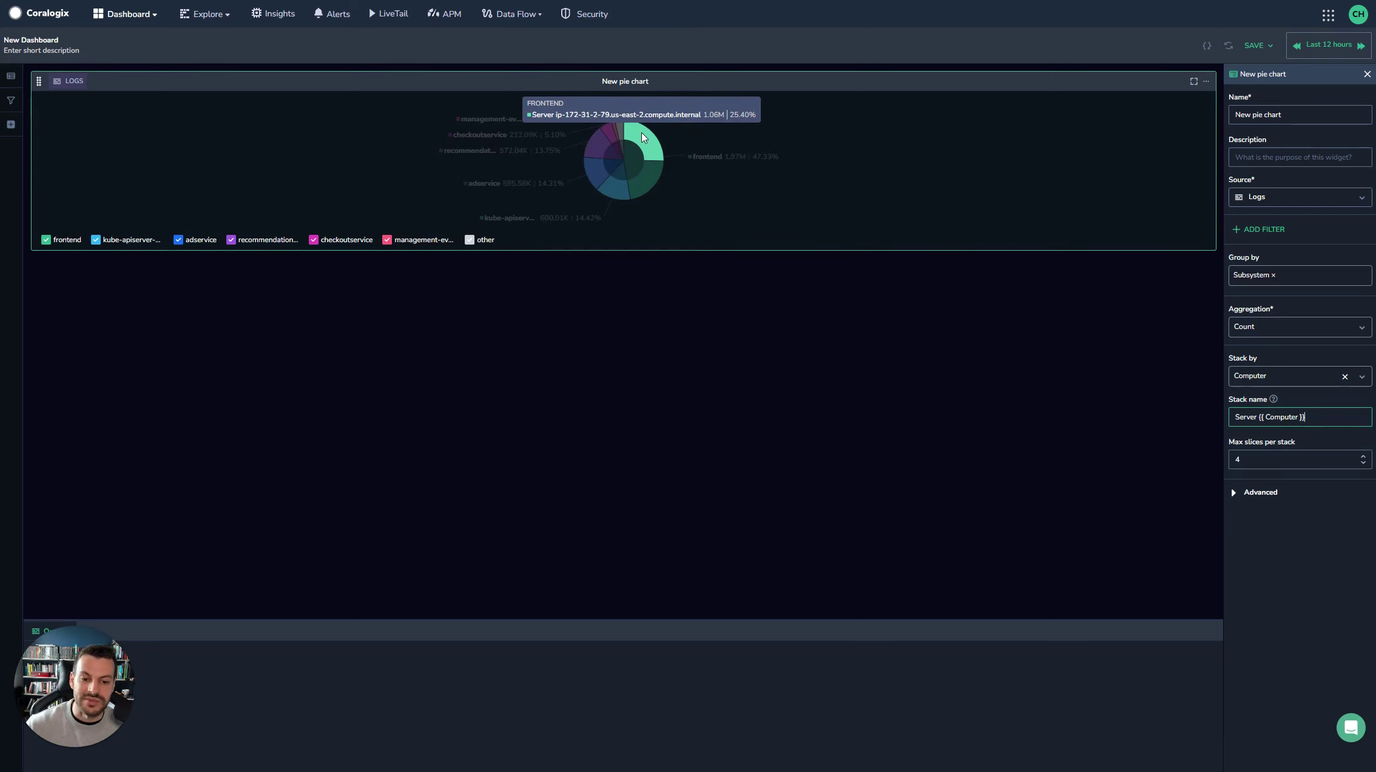
# Try lowering the maximum slices per stack to 1, and set it back to 4.
pyautogui.click(1363, 463)
pyautogui.click(1363, 462)
pyautogui.click(1363, 462)
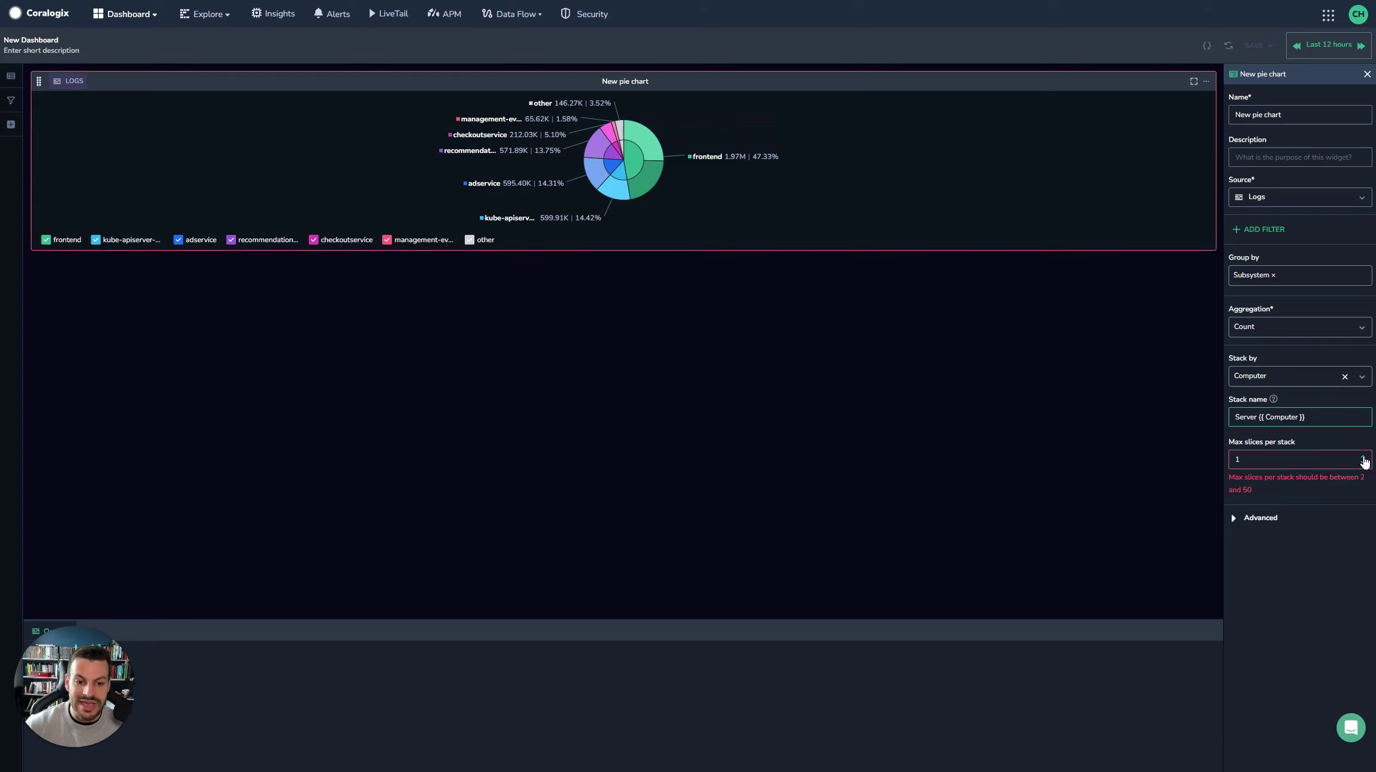
pyautogui.click(1363, 457)
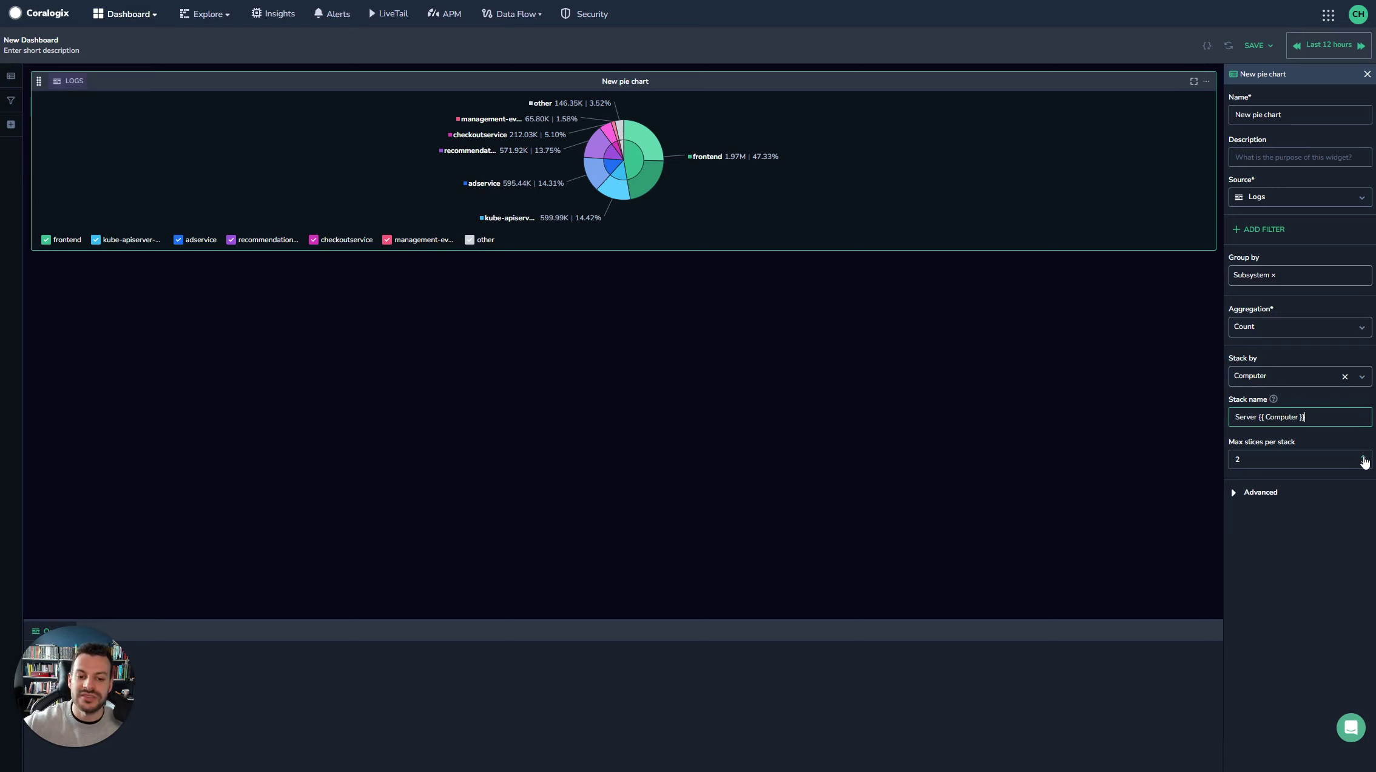
pyautogui.click(1362, 458)
pyautogui.click(1362, 458)
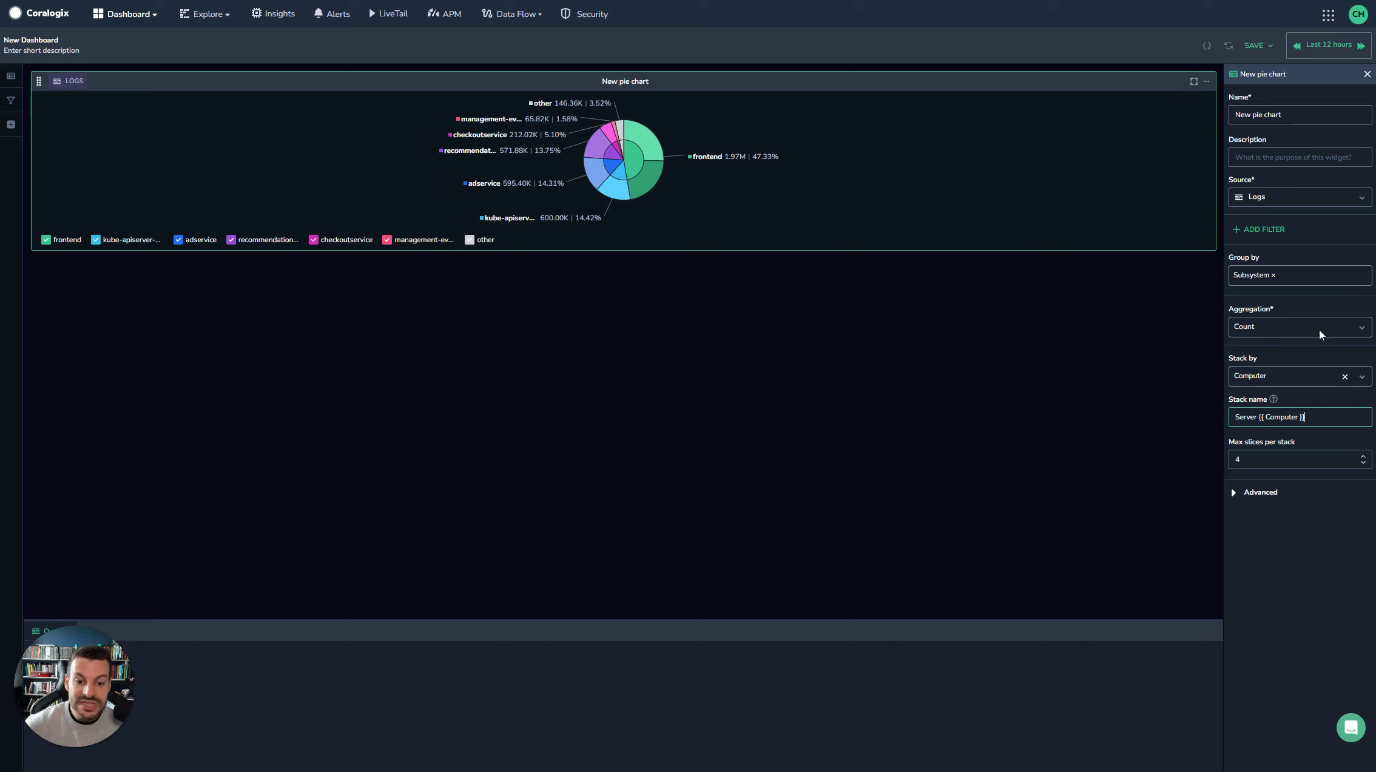
# Expand the chart's advanced options and set the minimum percentage for slice display to 4.
pyautogui.click(1240, 504)
pyautogui.scroll(-2, 1298, 501)
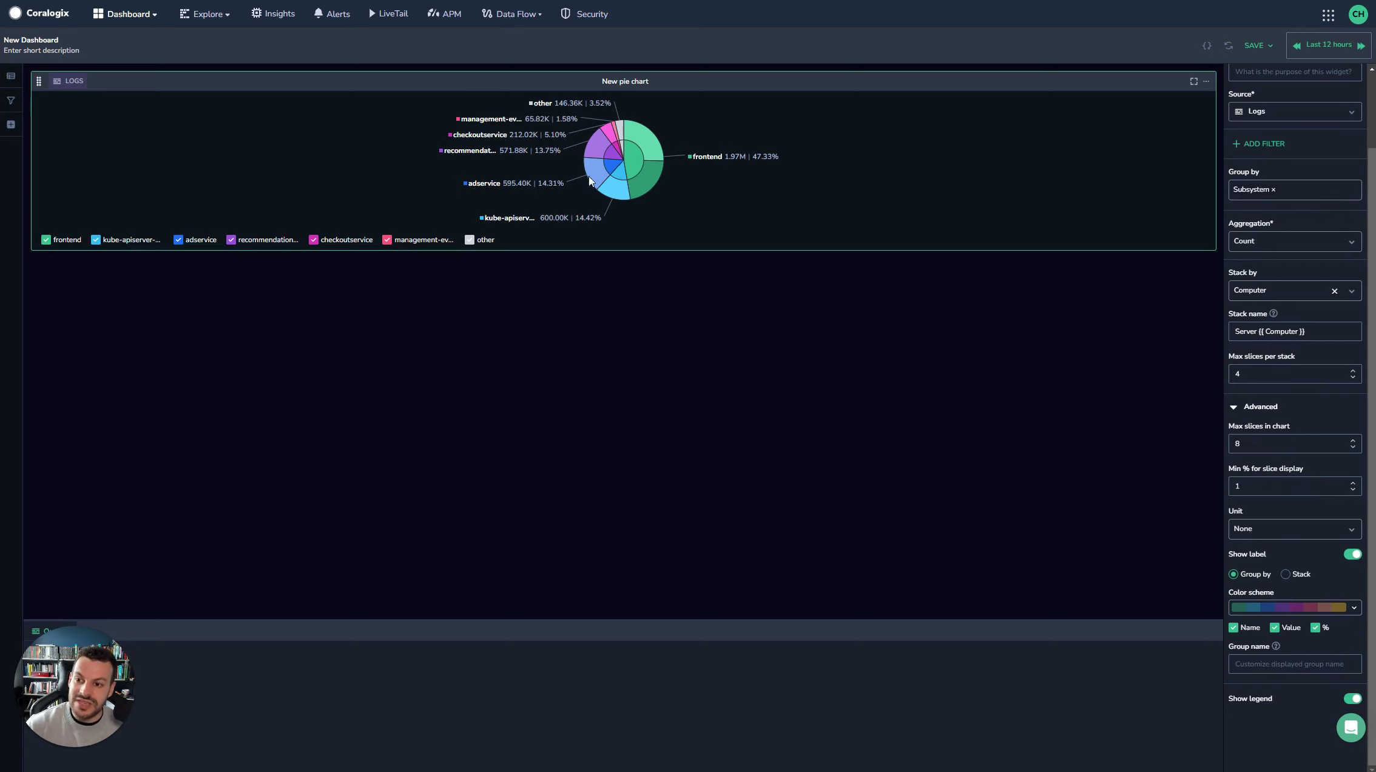
pyautogui.click(1254, 485)
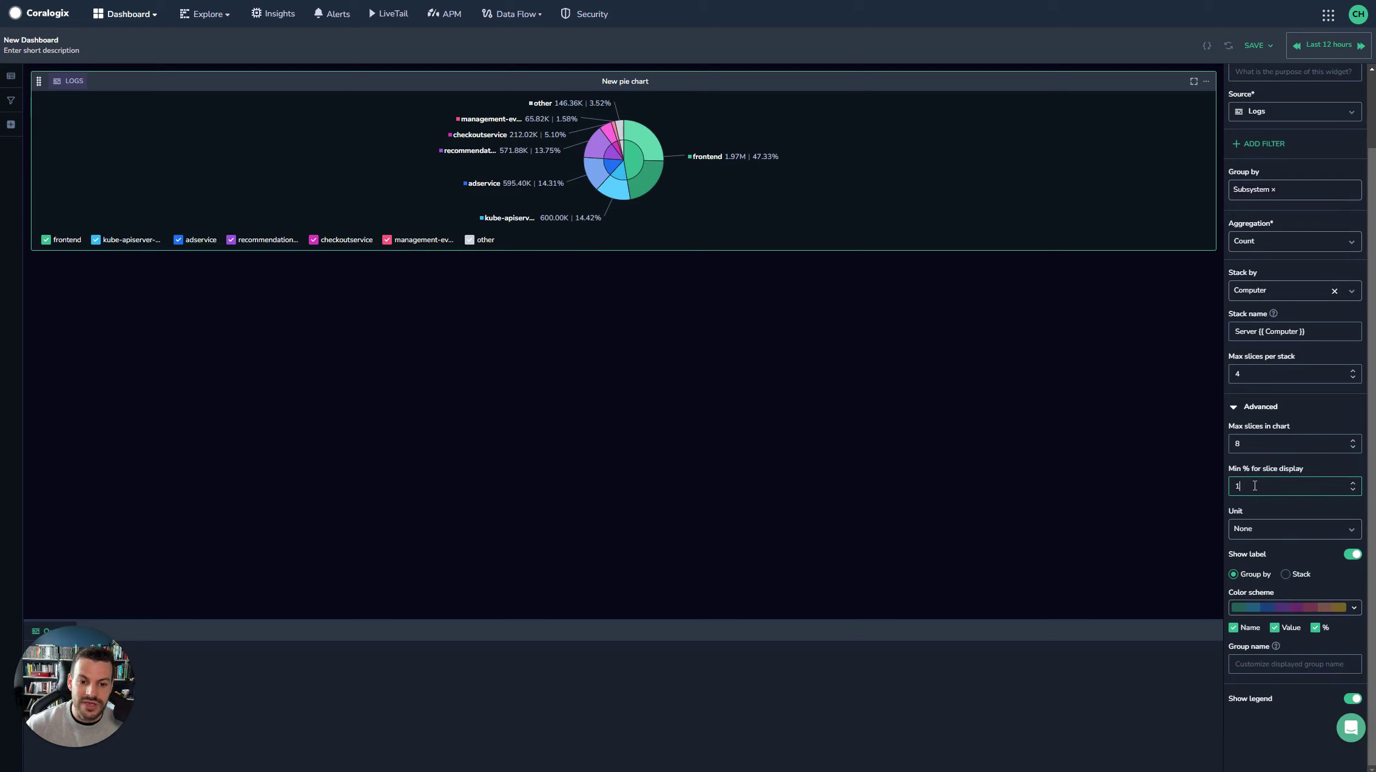
pyautogui.press('BackSpace')
pyautogui.write('4')
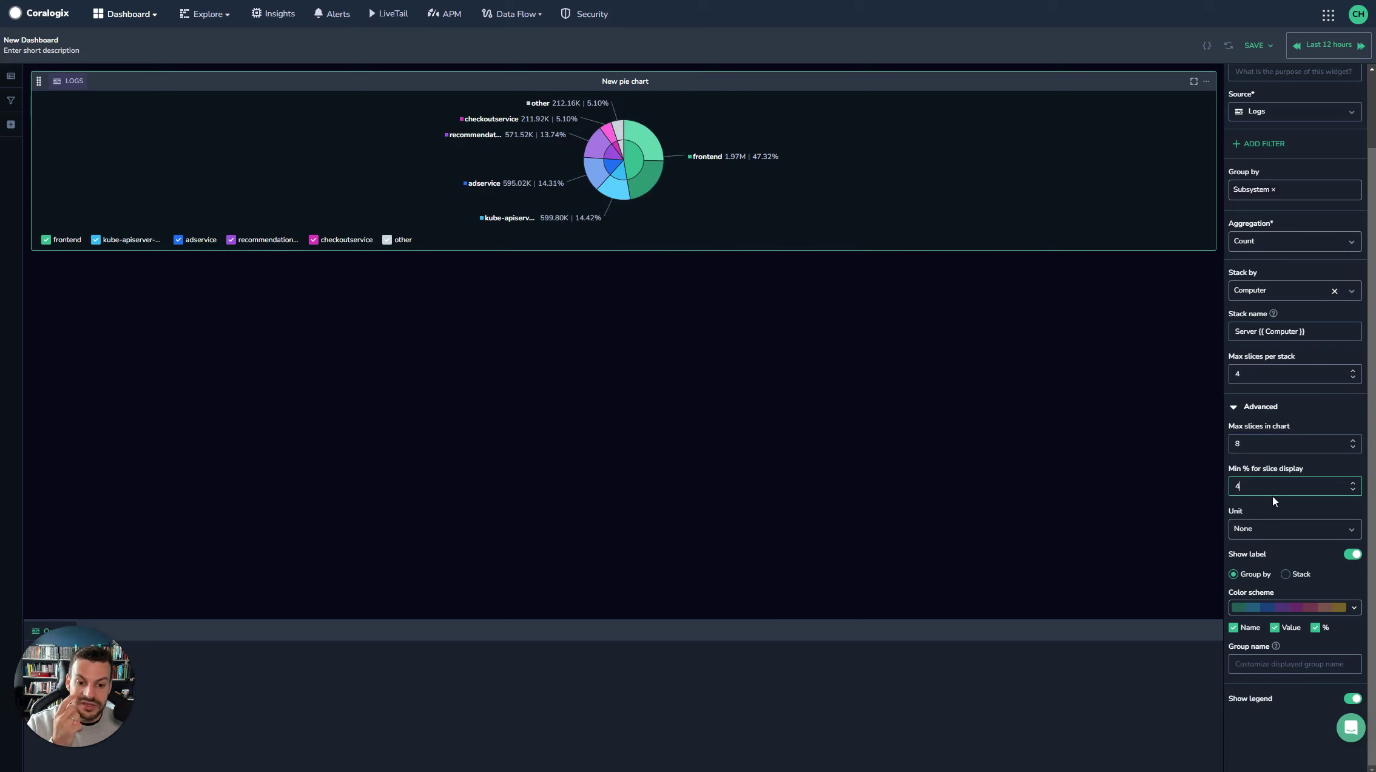
# Try lowering the maximum slices in the chart to 2, and set it back to 8.
pyautogui.click(1353, 447)
pyautogui.click(1354, 447)
pyautogui.click(1353, 447)
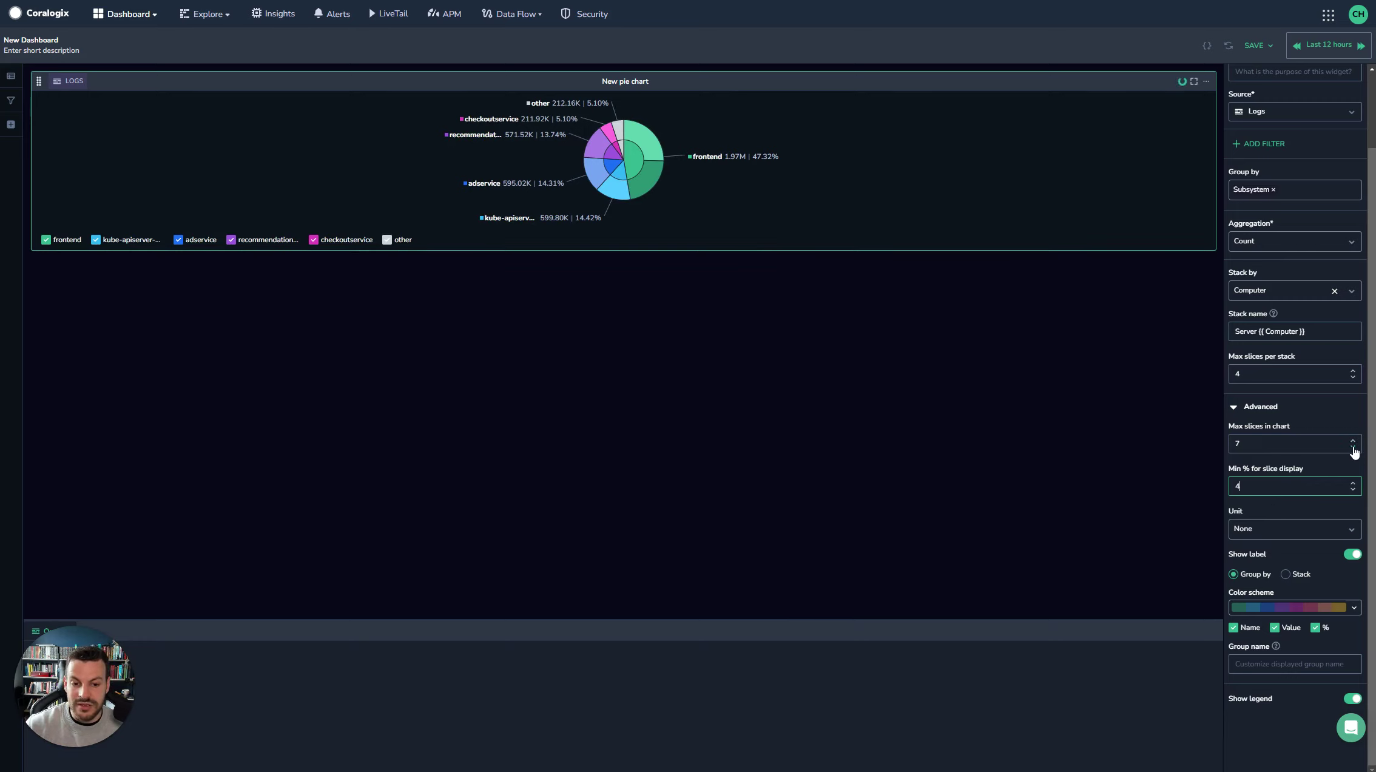
pyautogui.click(1353, 447)
pyautogui.click(1354, 447)
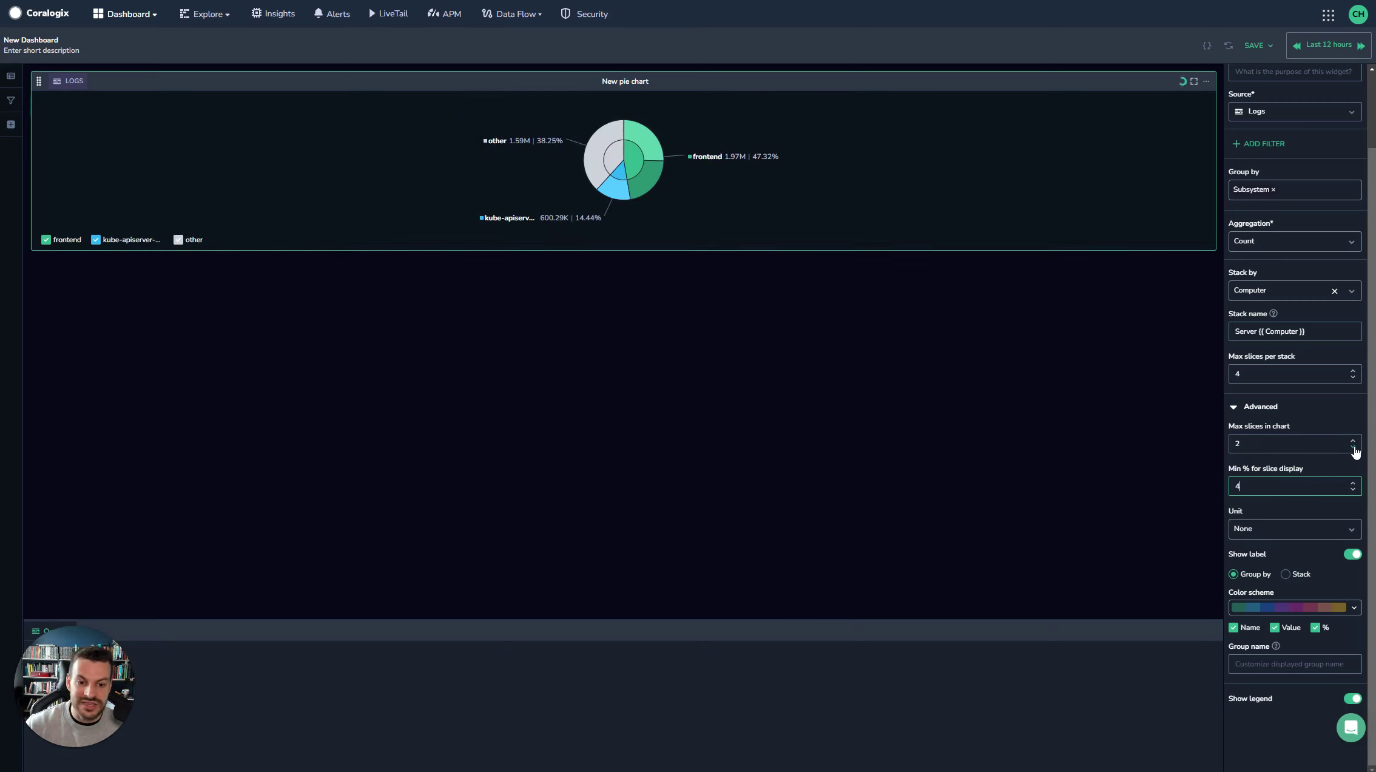
pyautogui.click(1353, 447)
pyautogui.click(1352, 440)
pyautogui.click(1352, 440)
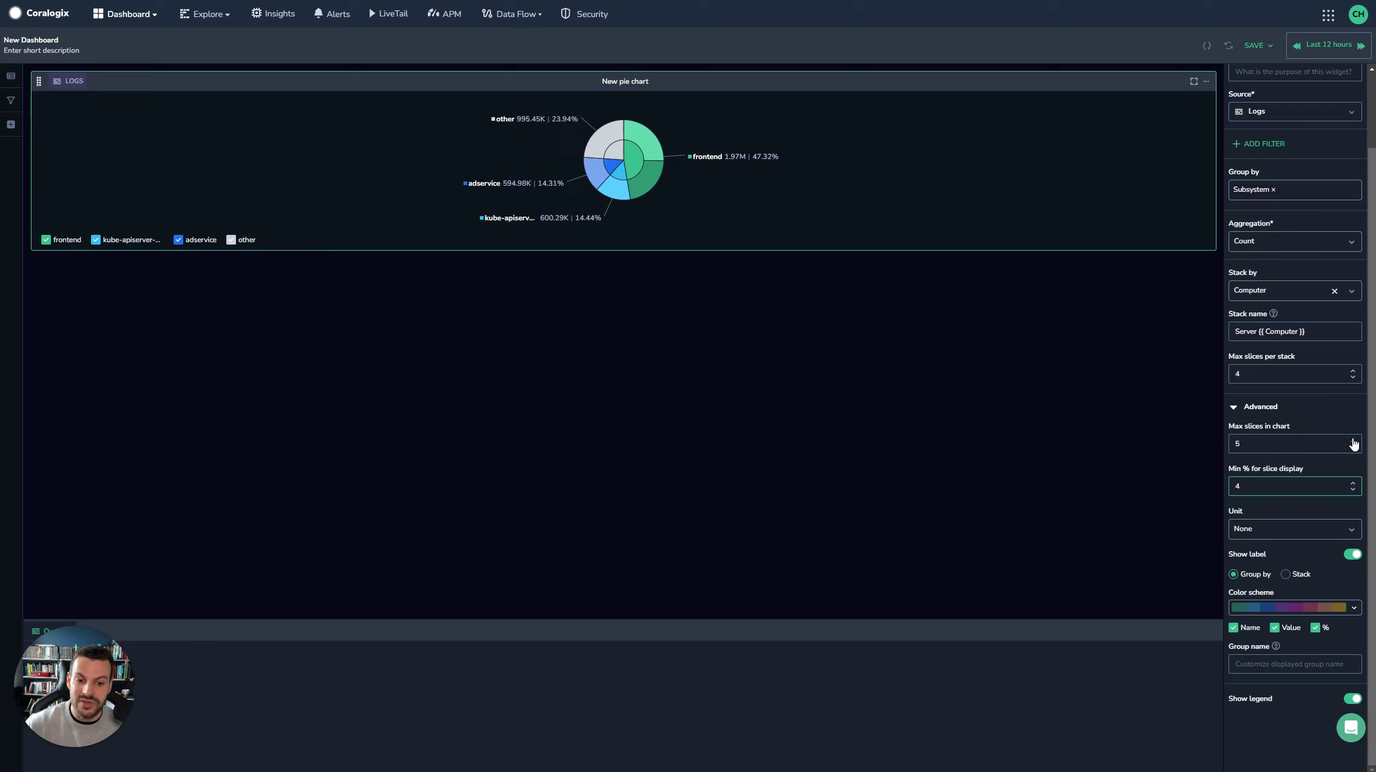
pyautogui.click(1352, 440)
pyautogui.click(1352, 440)
pyautogui.click(1352, 440)
pyautogui.click(1352, 440)
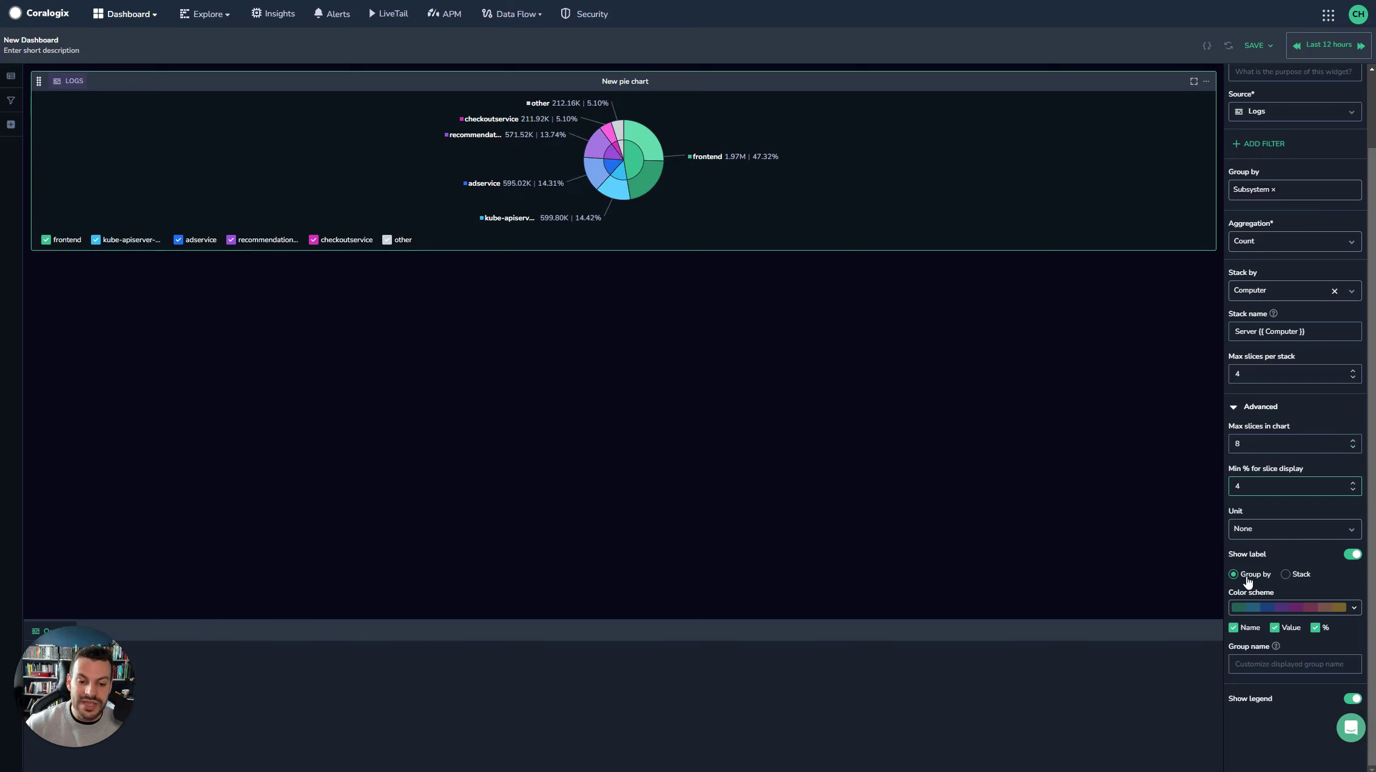
# Try labelling the chart slices by Stack, and switch the labels back to Group by.
pyautogui.moveTo(1334, 609)
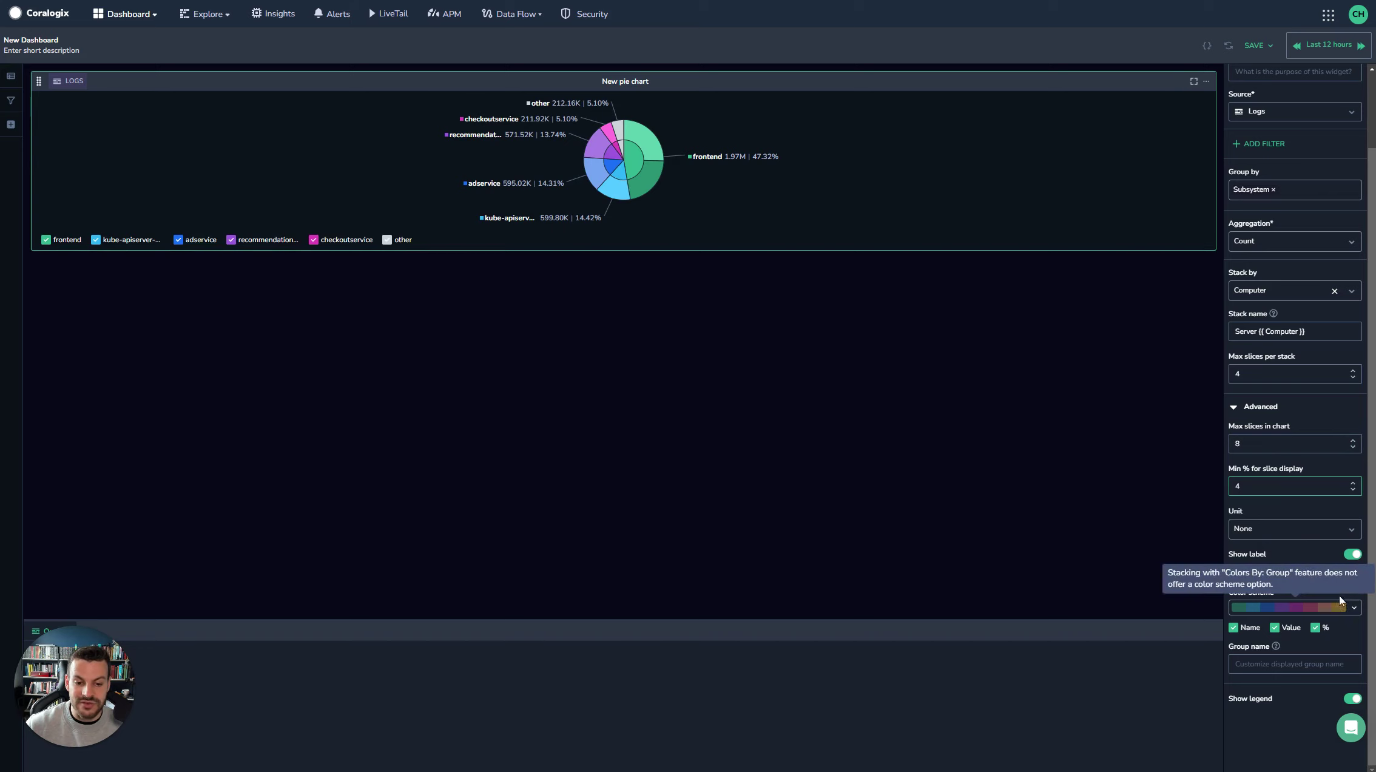
pyautogui.click(1285, 574)
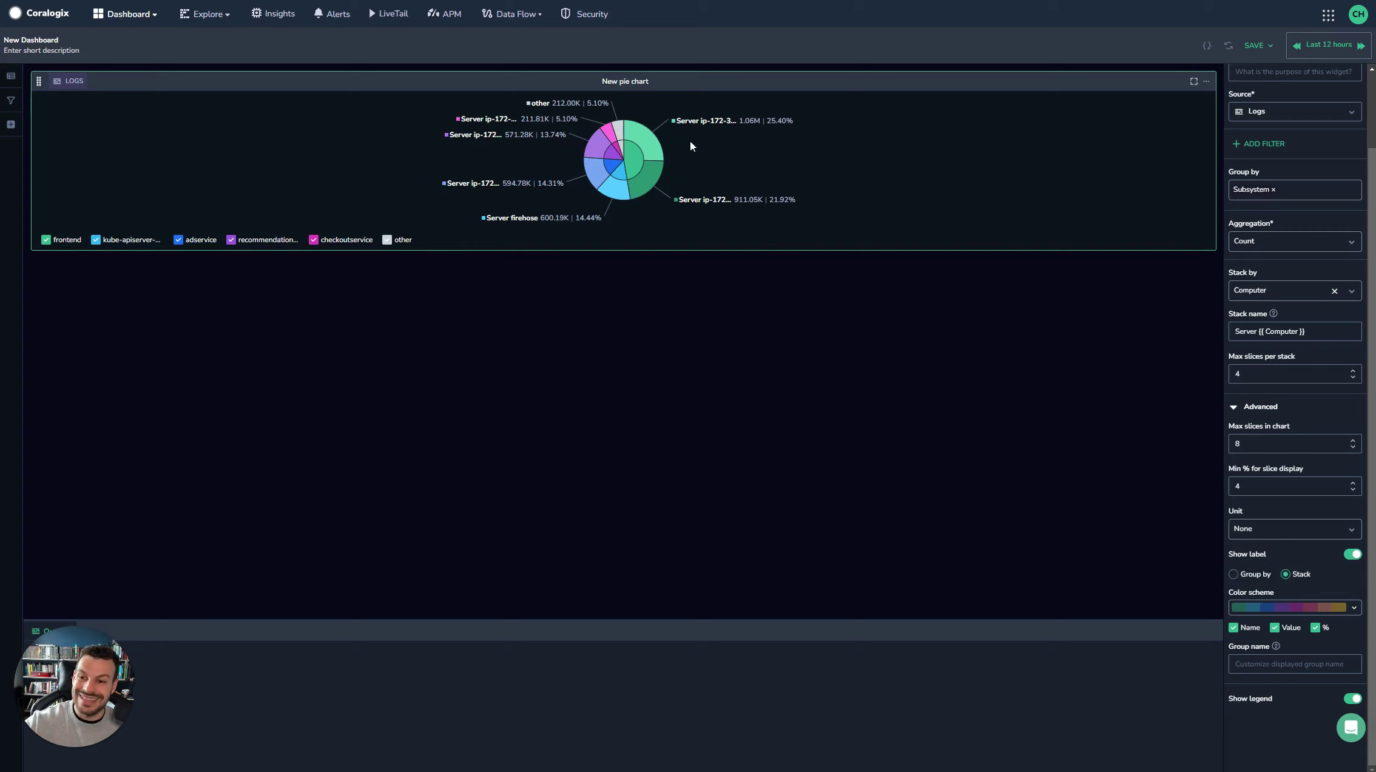
pyautogui.moveTo(623, 199)
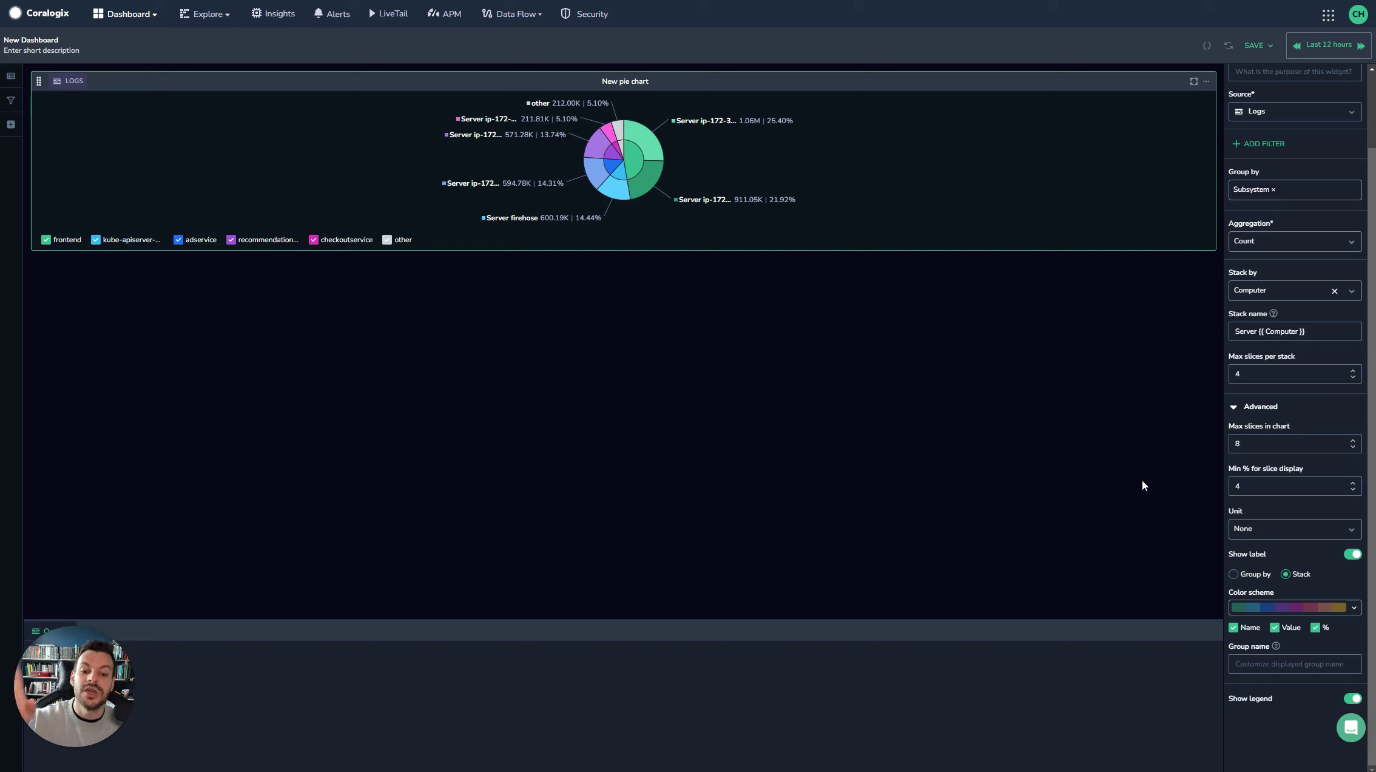
pyautogui.click(1234, 574)
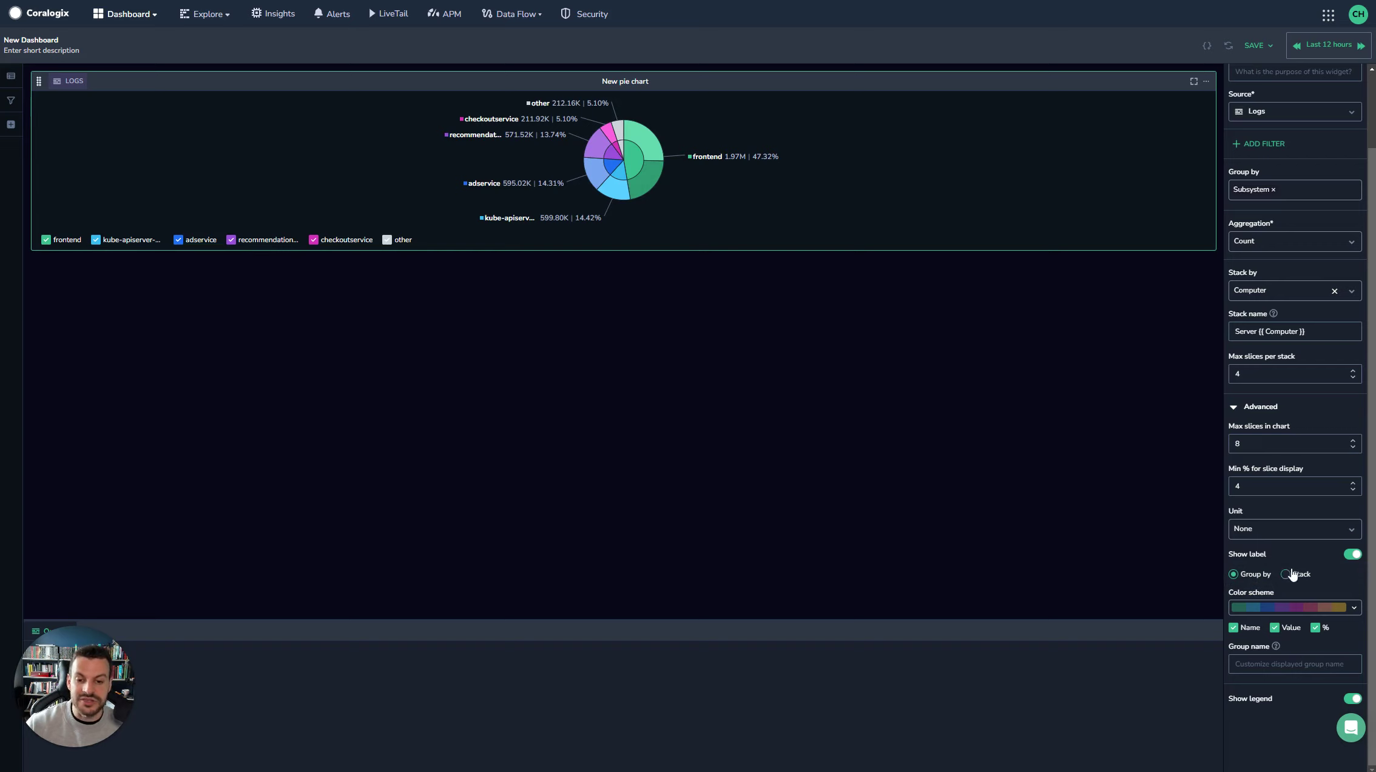
# Switch the pie chart's data source from Logs to Metrics.
pyautogui.scroll(2, 1298, 570)
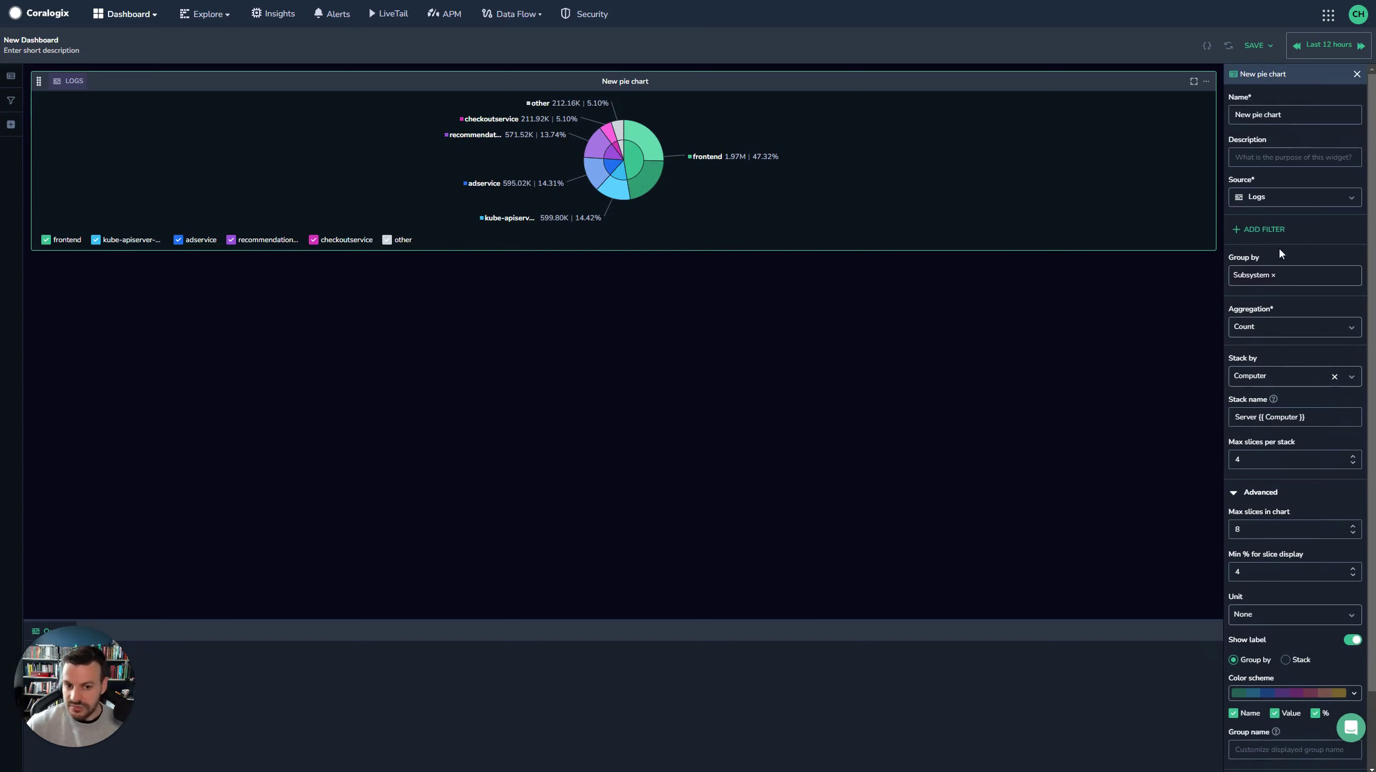
pyautogui.click(1295, 197)
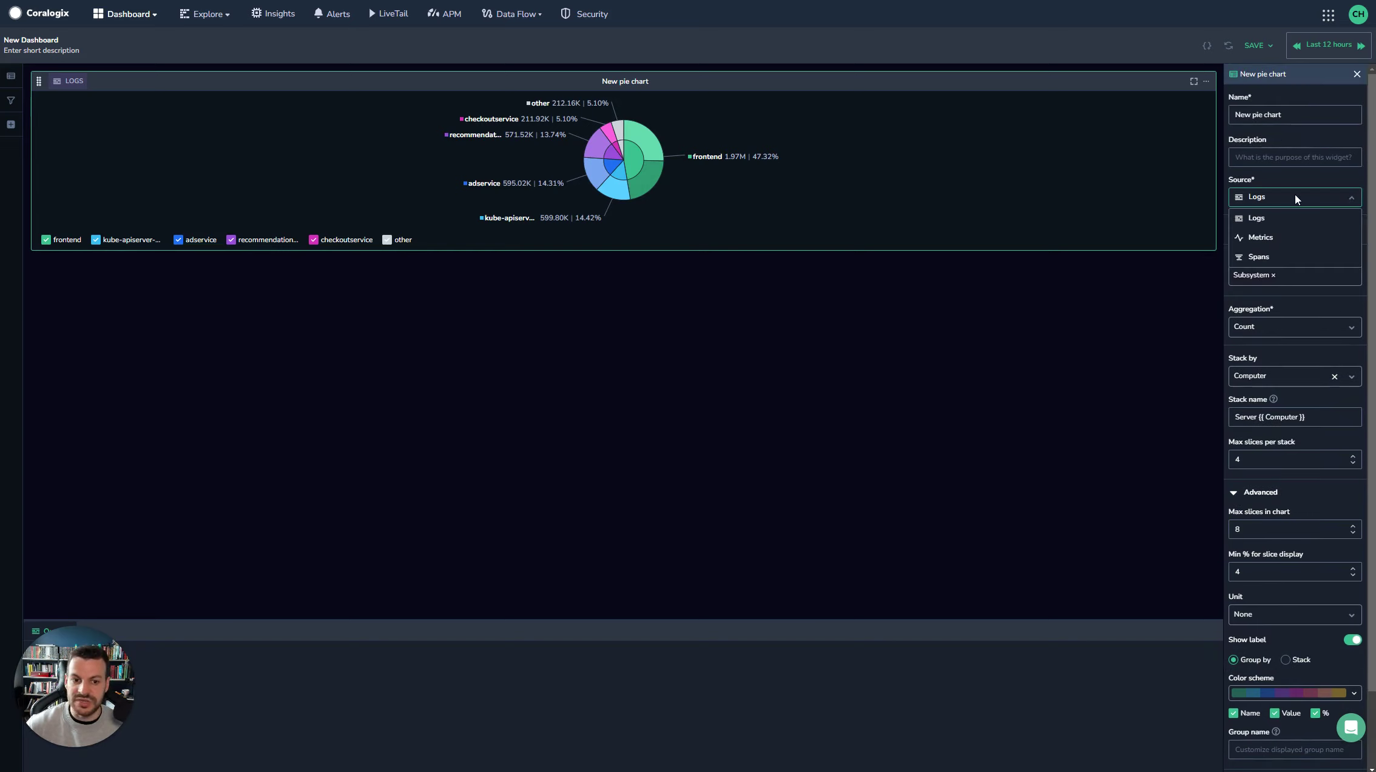
pyautogui.click(1293, 238)
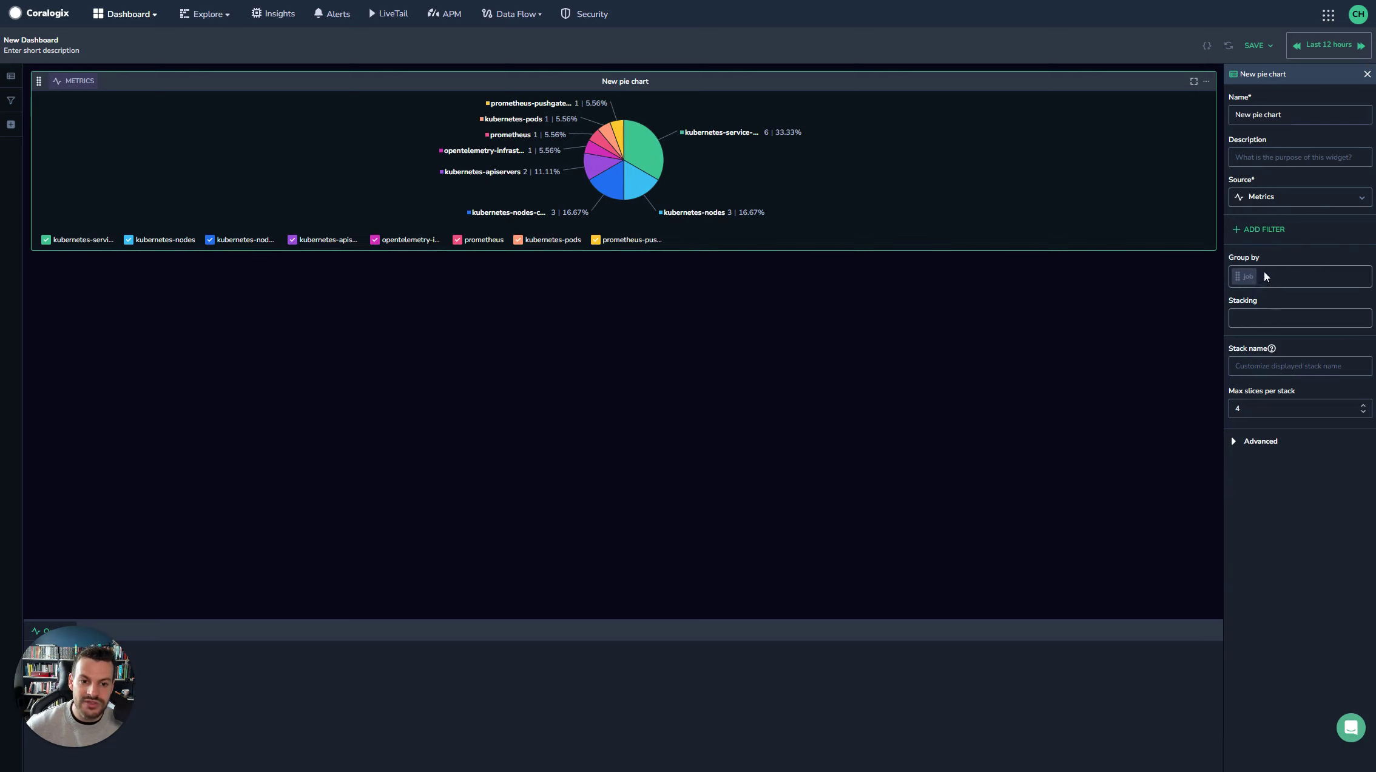
pyautogui.doubleClick(1249, 277)
# Replace the default PromQL query with avg(db_statement_latency) by (dbms).
pyautogui.moveTo(86, 648); pyautogui.dragTo(326, 478)
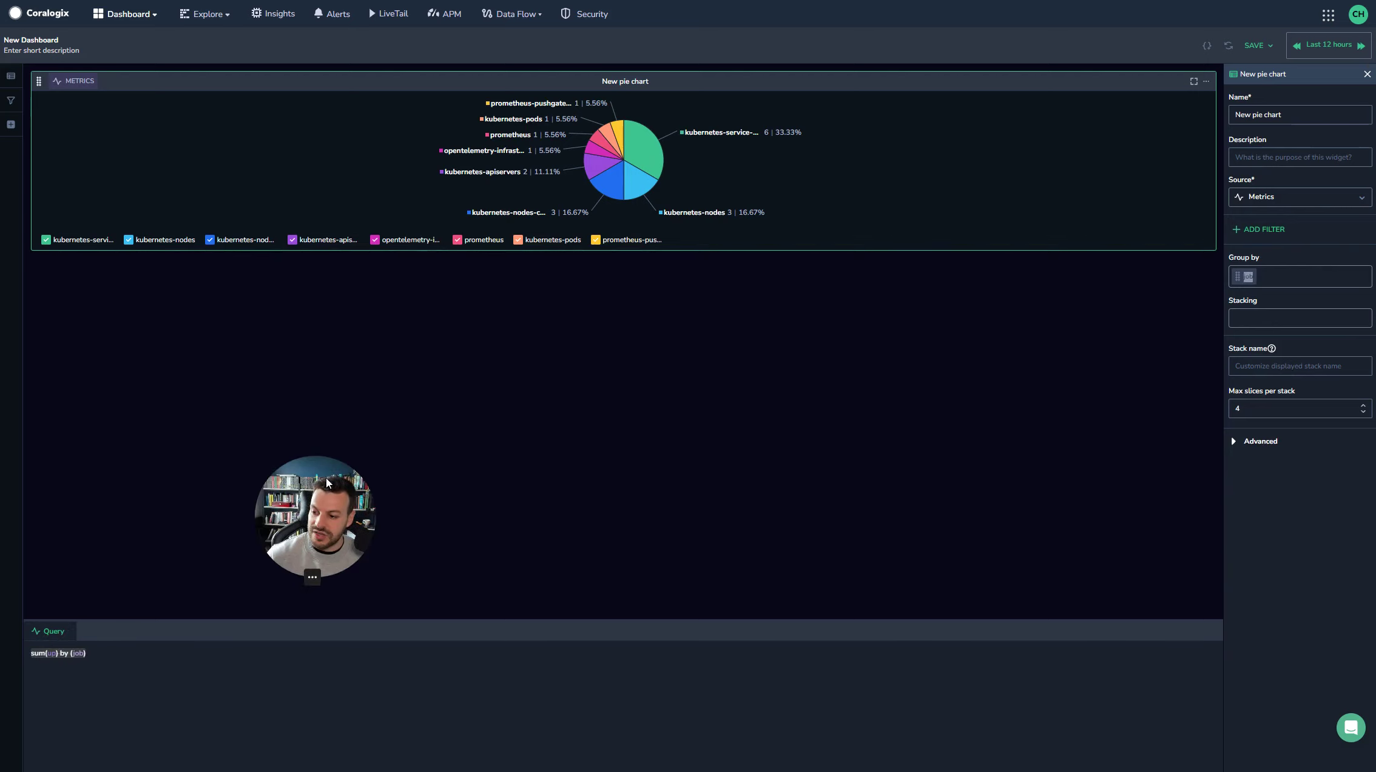
pyautogui.click(81, 660)
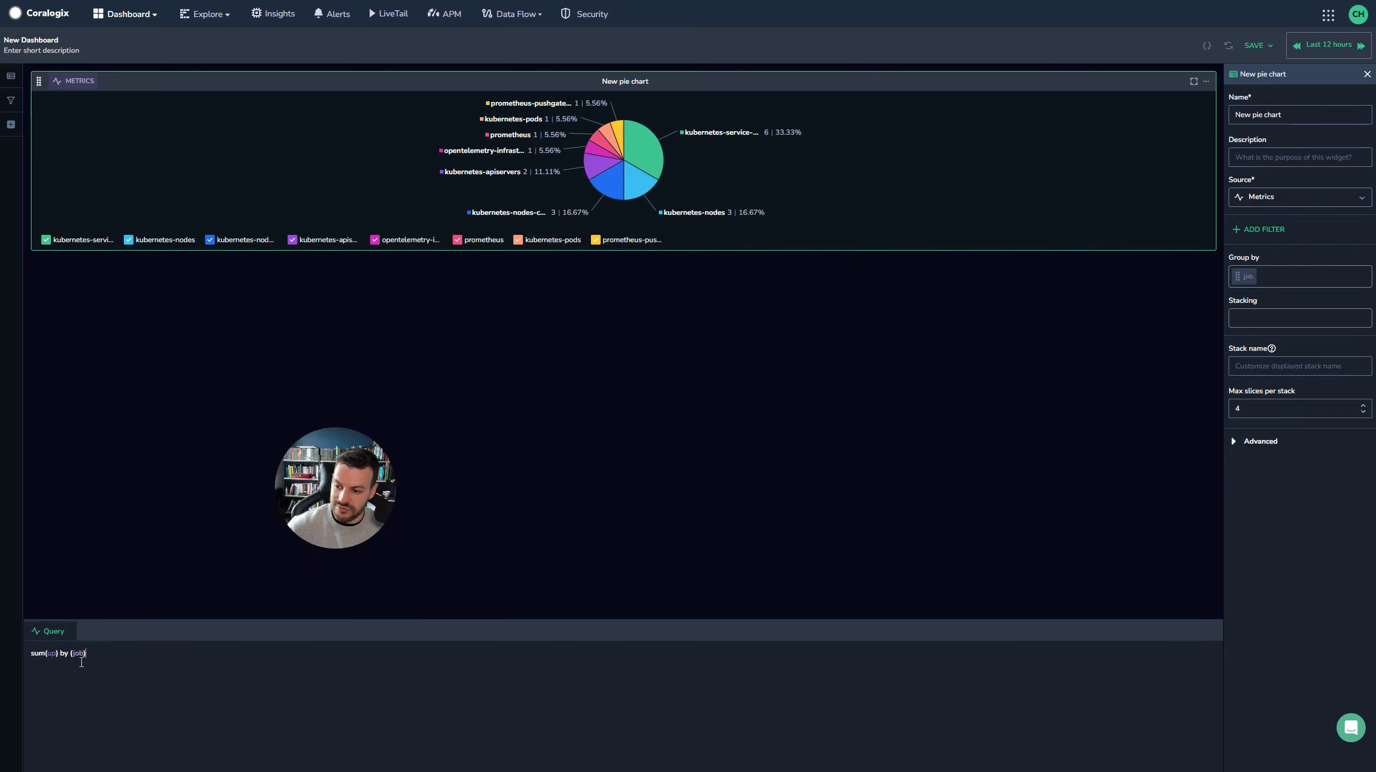
pyautogui.hotkey('ctrl', 'a')
pyautogui.press('BackSpace')
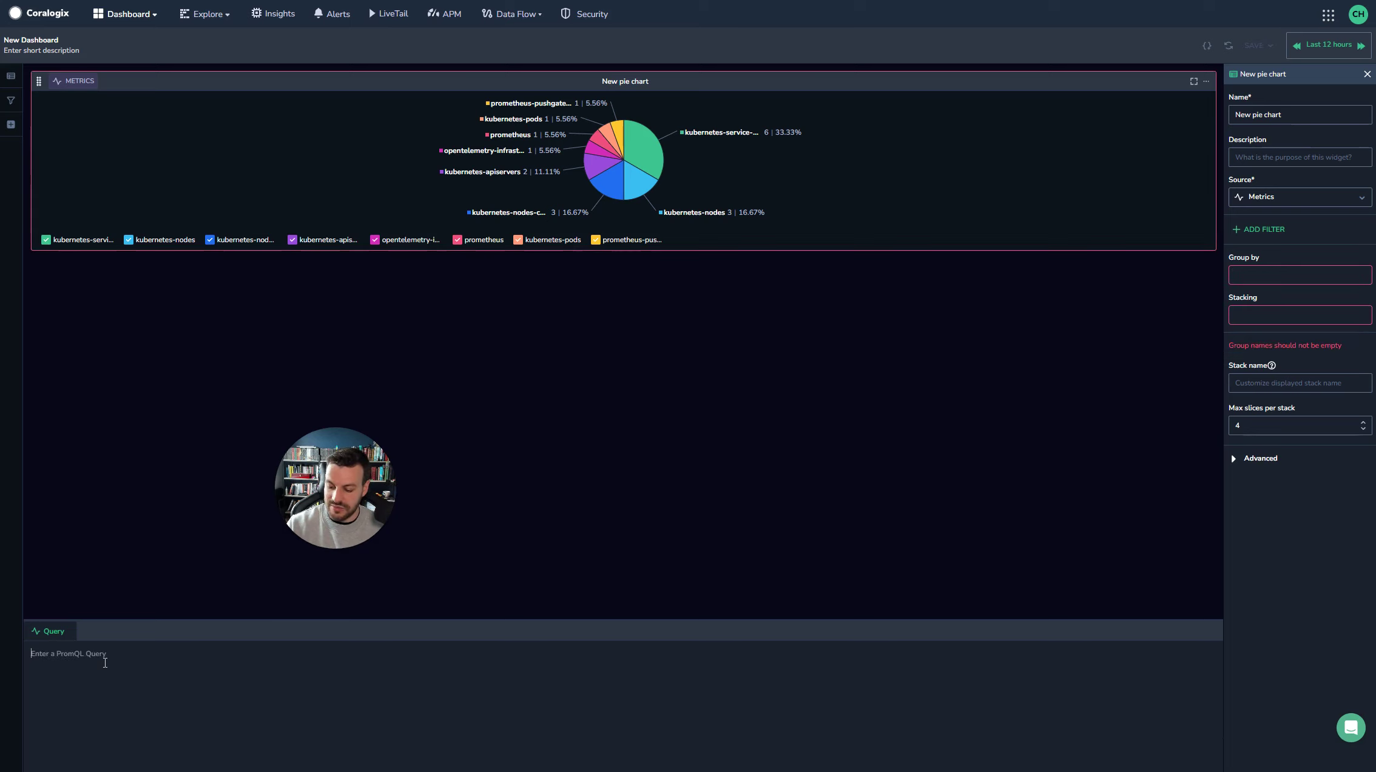
pyautogui.write('avg(db')
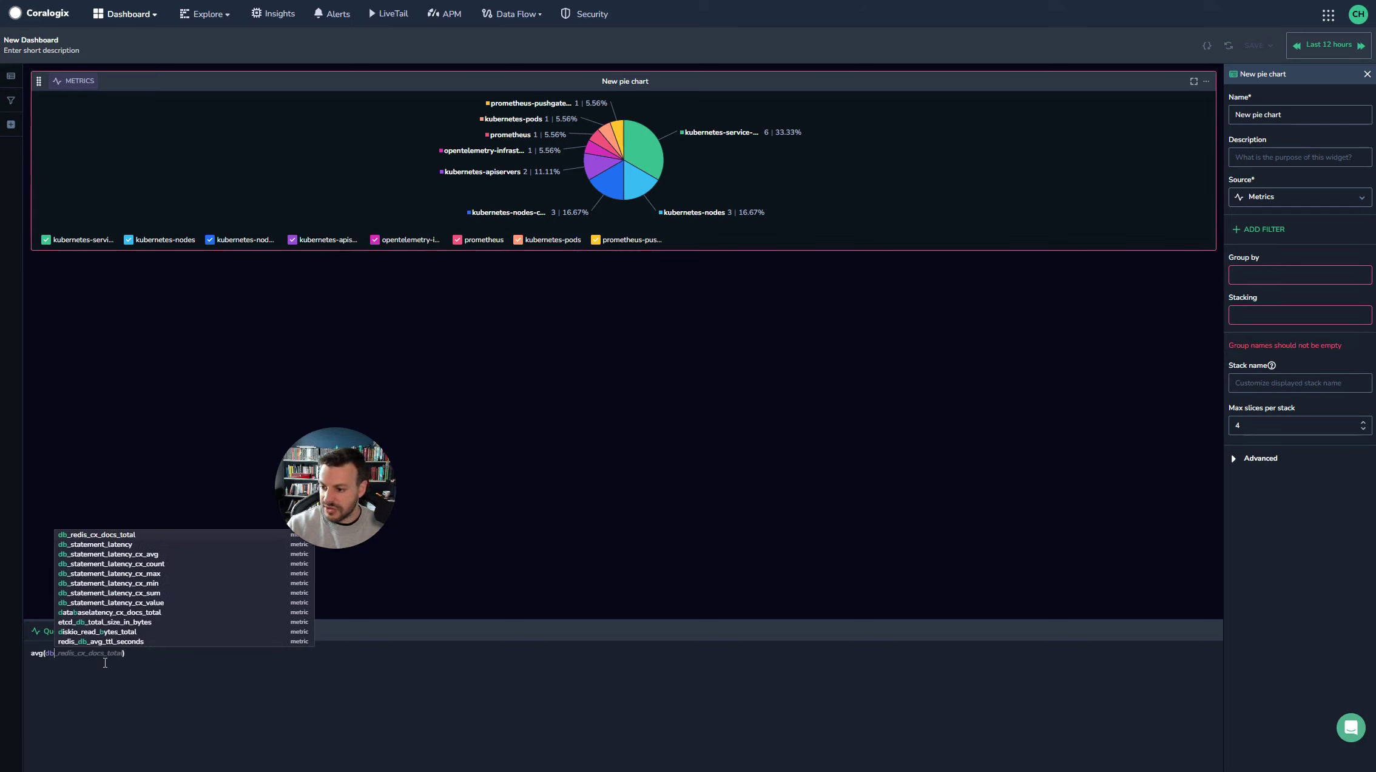
pyautogui.click(79, 544)
pyautogui.write('b')
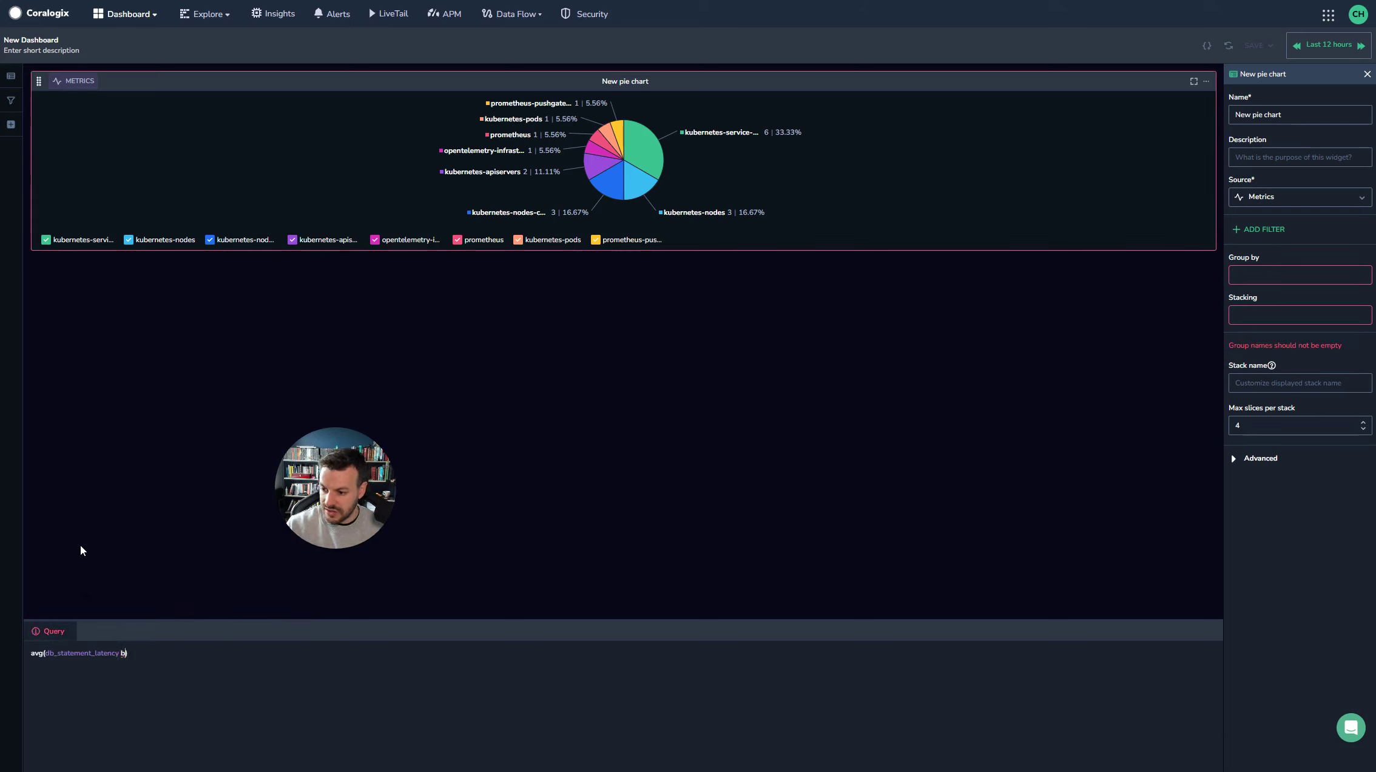
pyautogui.press('BackSpace')
pyautogui.press('BackSpace')
pyautogui.write(') by (')
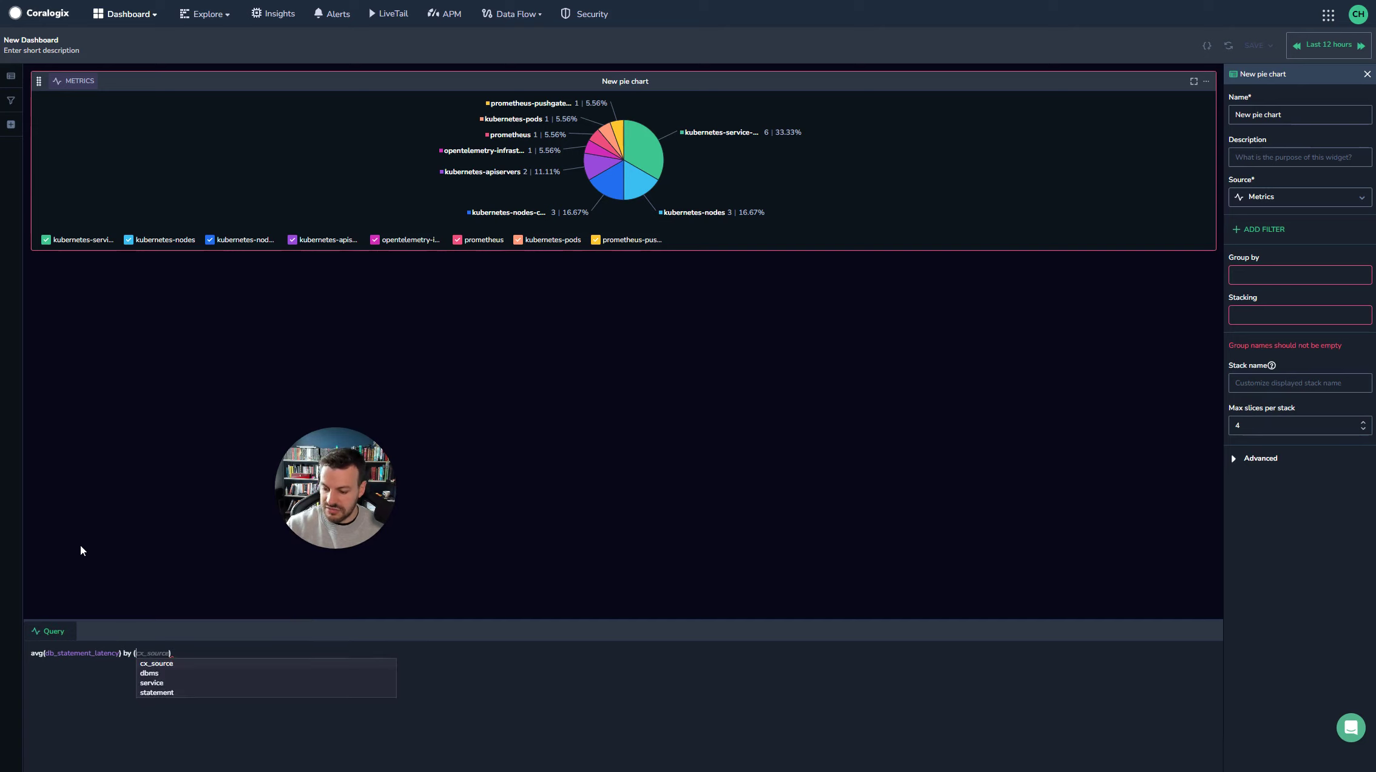
pyautogui.write('dbms')
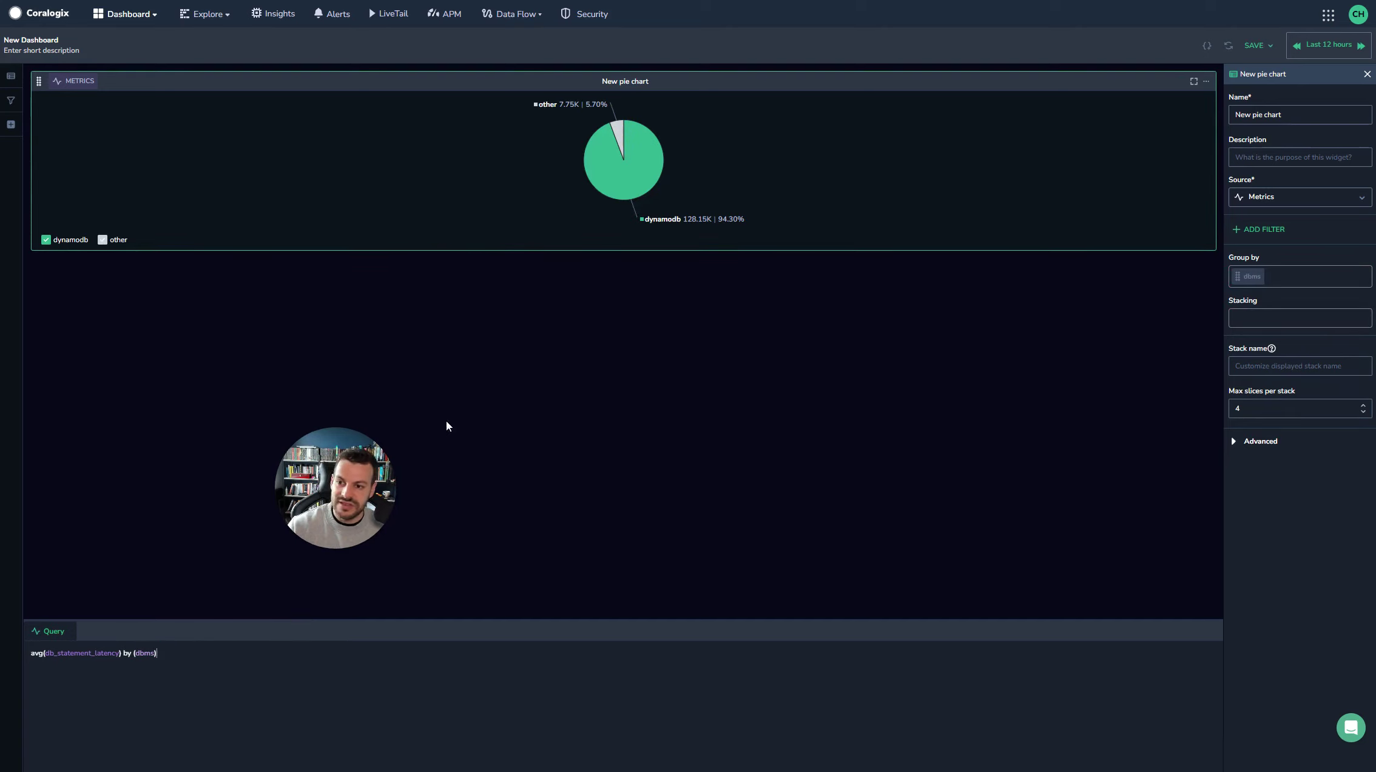
# Reopen the pie chart's settings and expand the advanced options to review what the Metrics source offers.
pyautogui.click(461, 419)
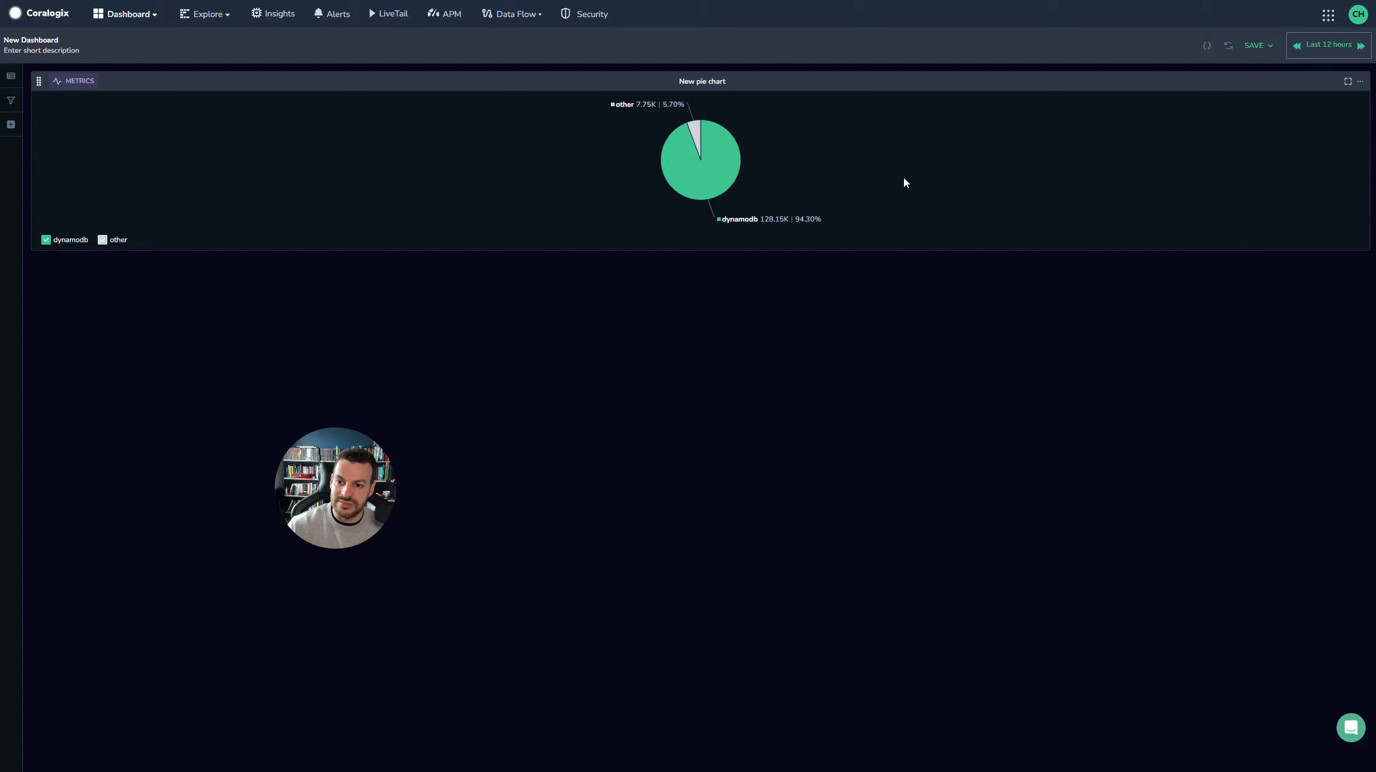
pyautogui.click(743, 95)
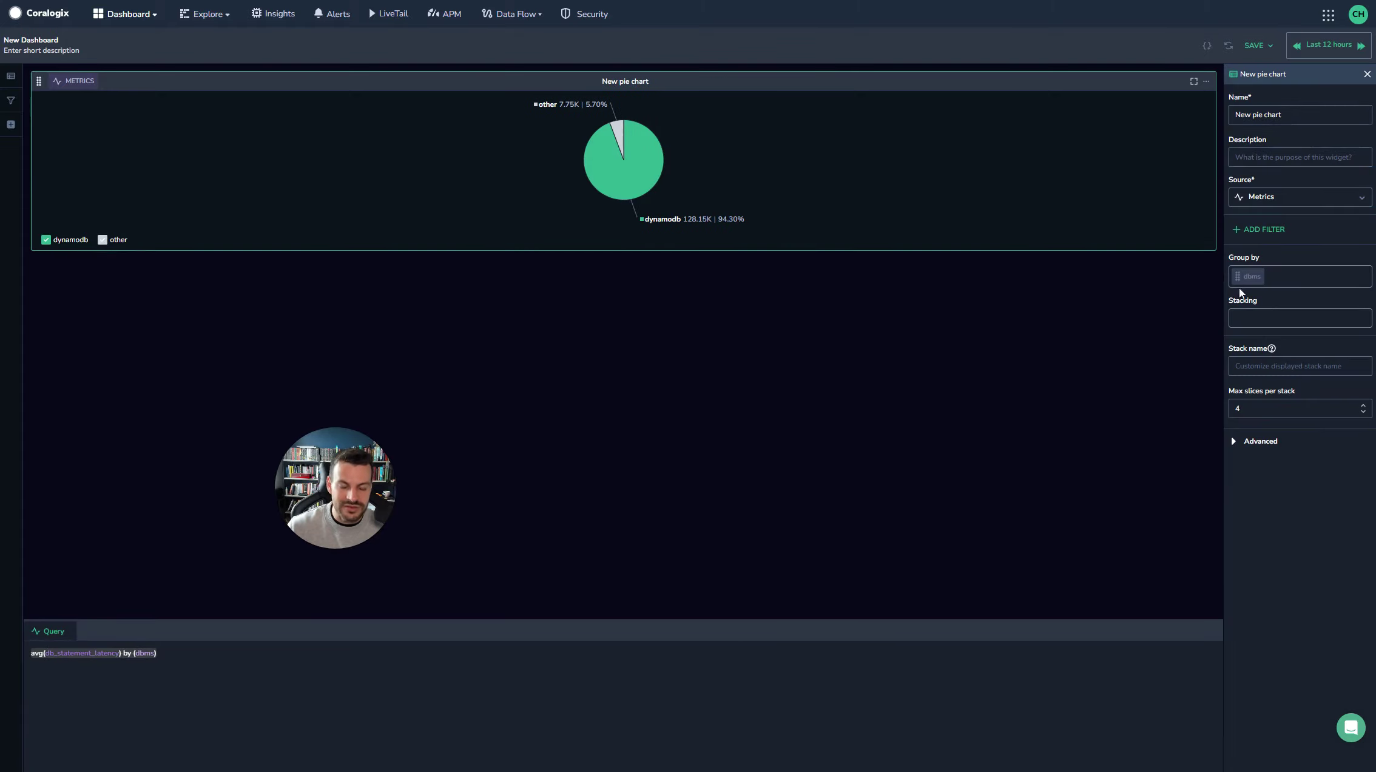
pyautogui.click(1235, 445)
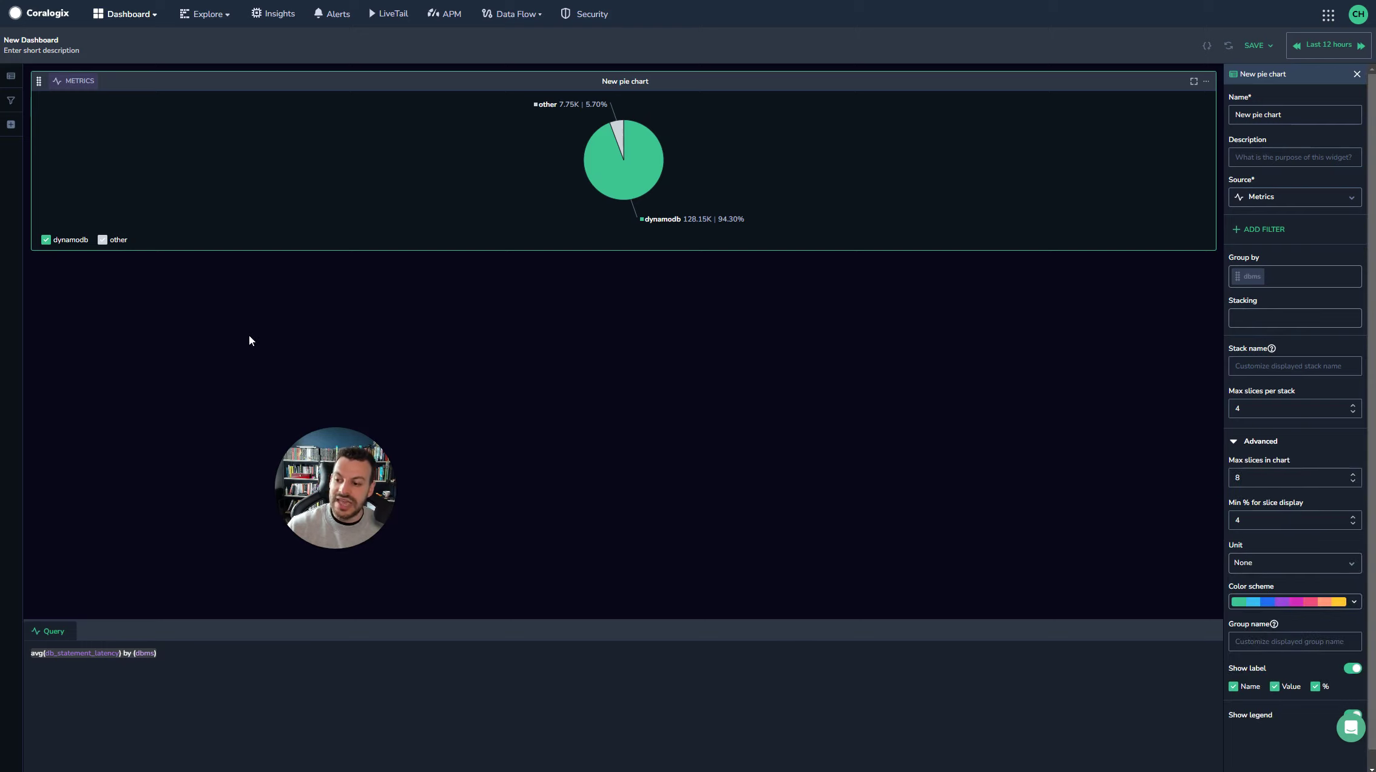
pyautogui.click(175, 658)
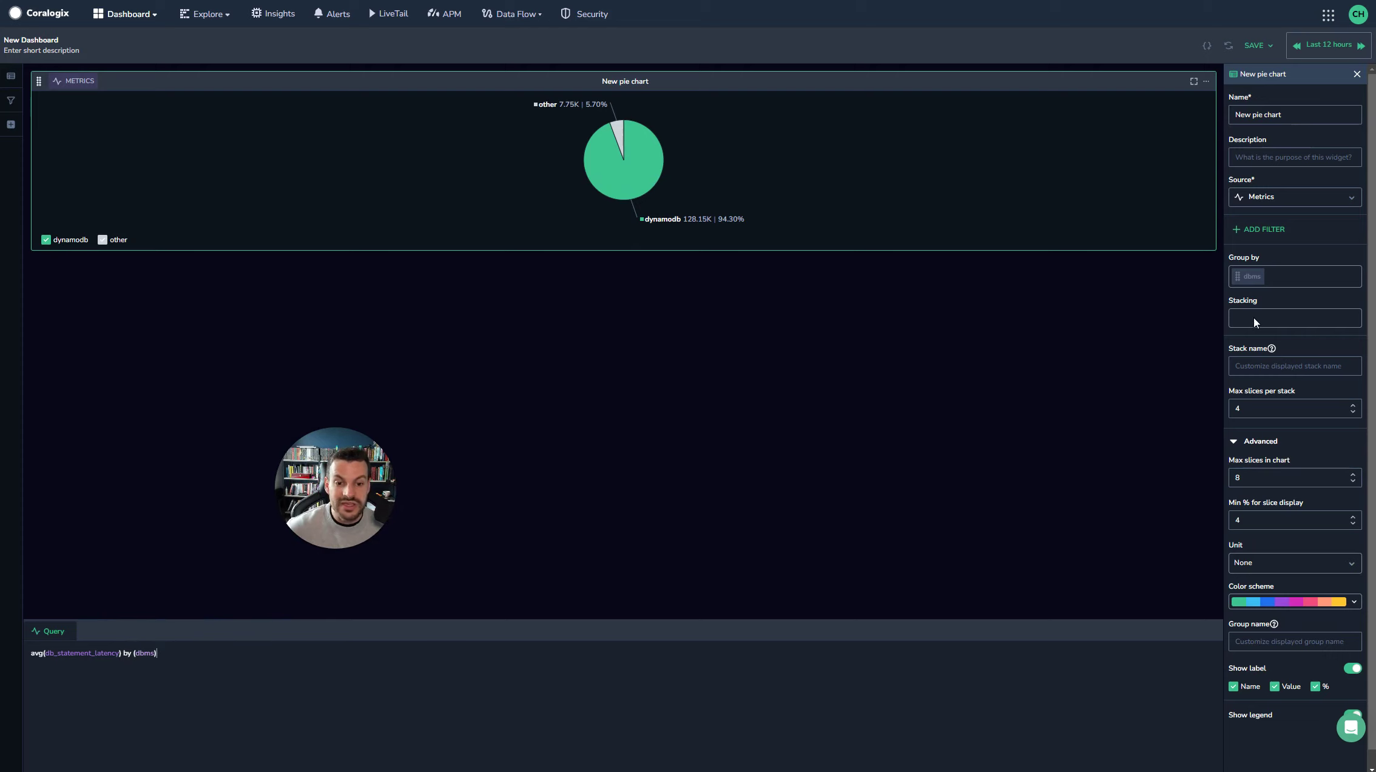
# Switch the pie chart's data source to Spans and stack it by http.host, checking the frontend and cartservice segments.
pyautogui.click(1278, 194)
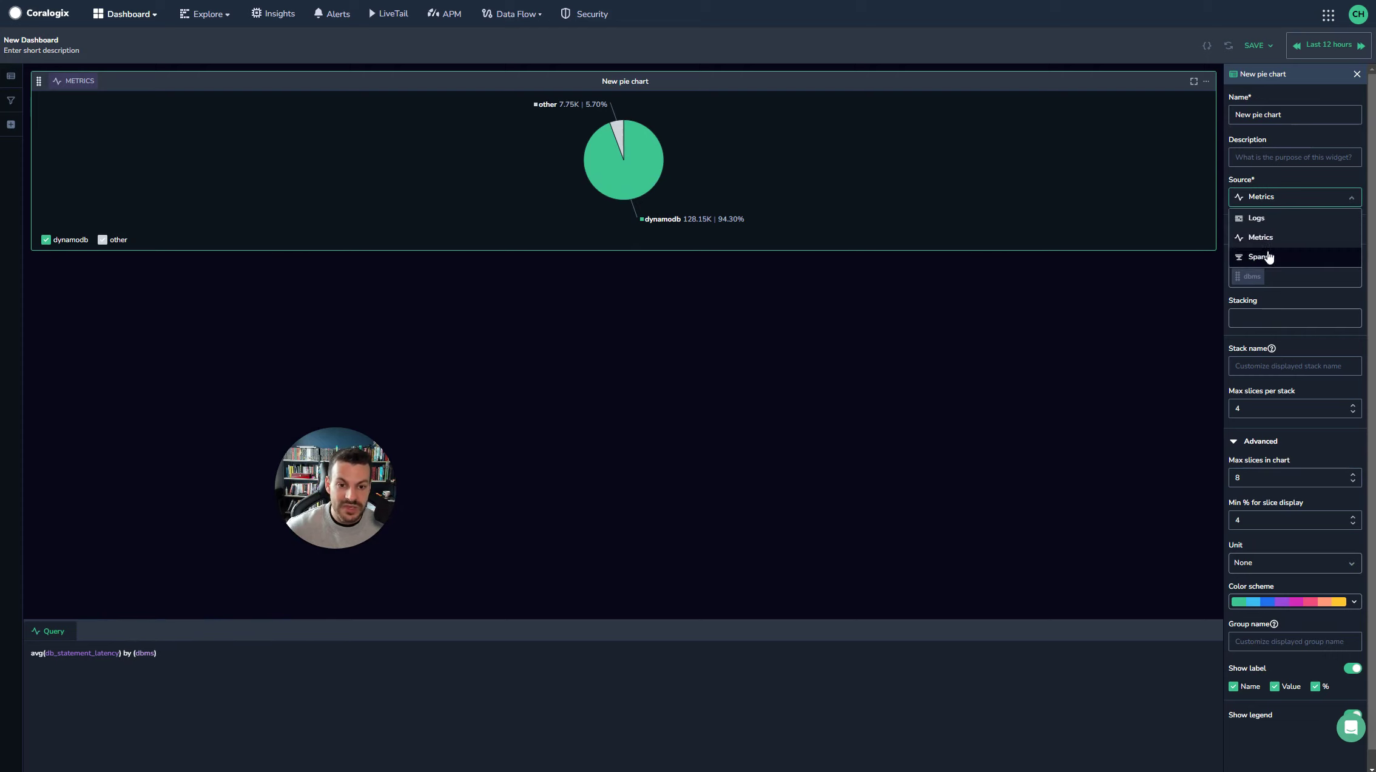
pyautogui.click(1268, 256)
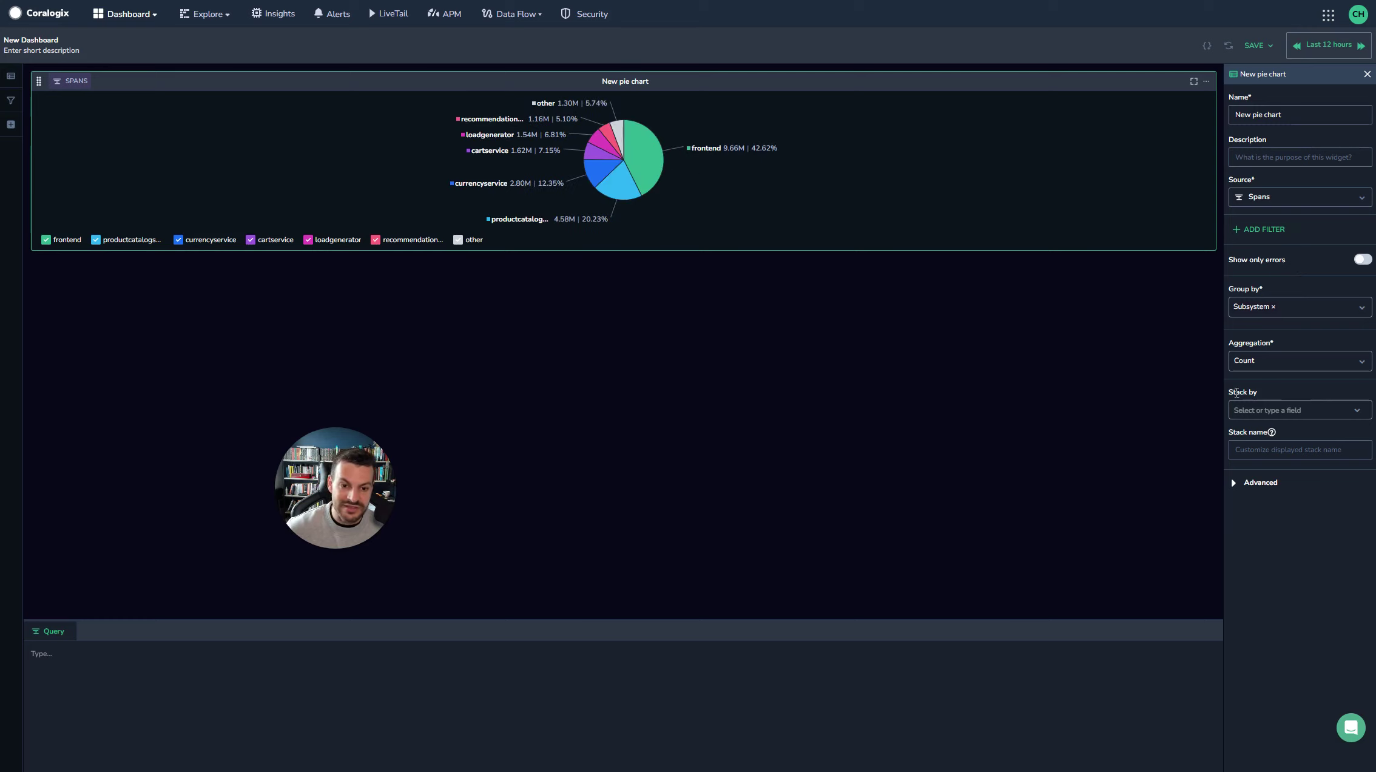
pyautogui.click(1290, 410)
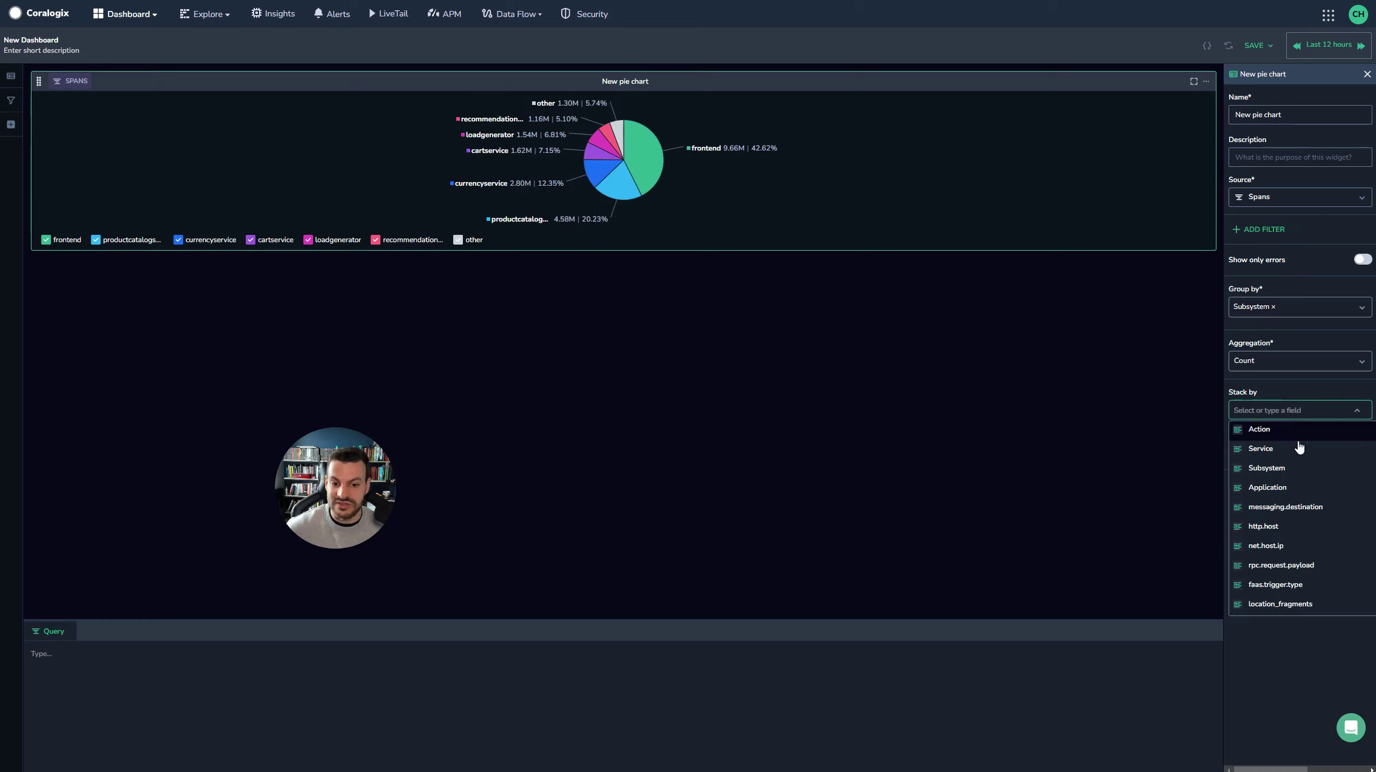
pyautogui.click(1297, 526)
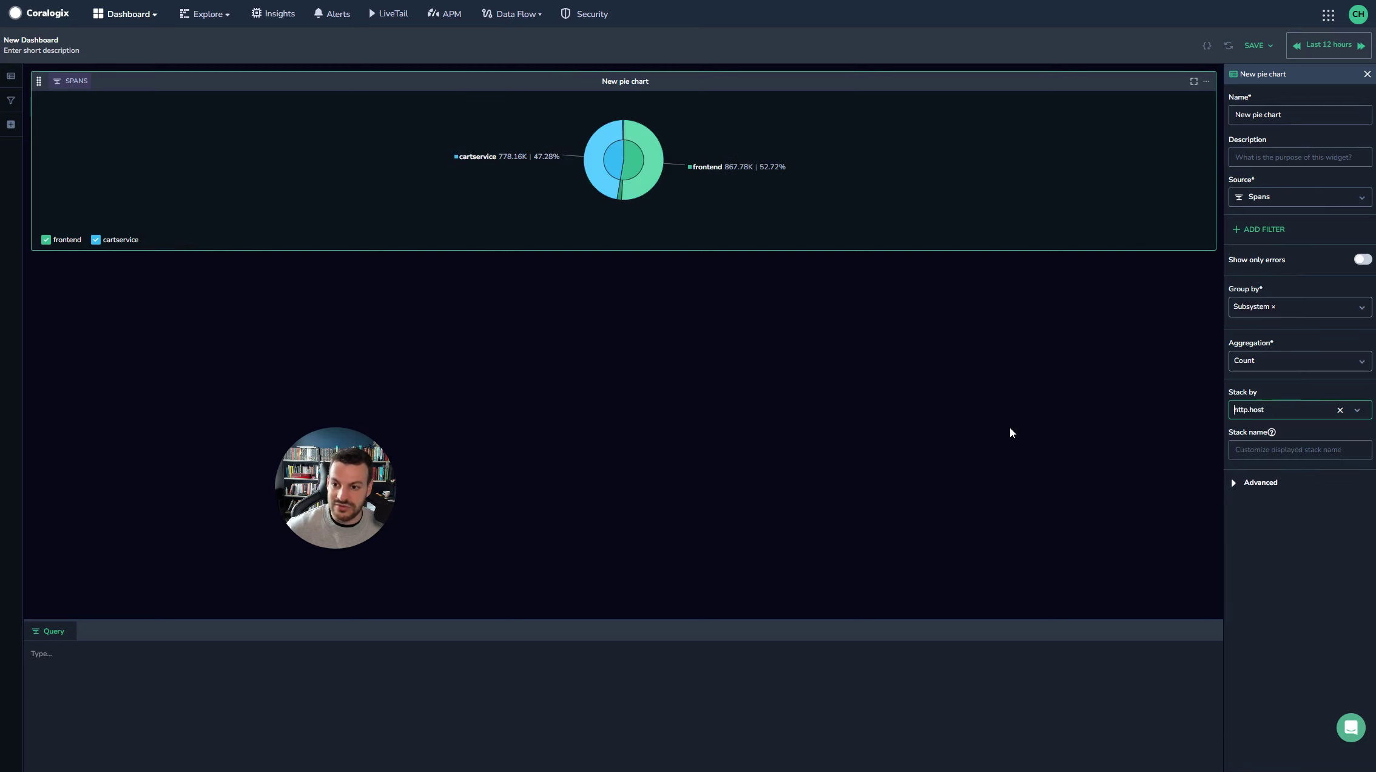
pyautogui.moveTo(640, 185)
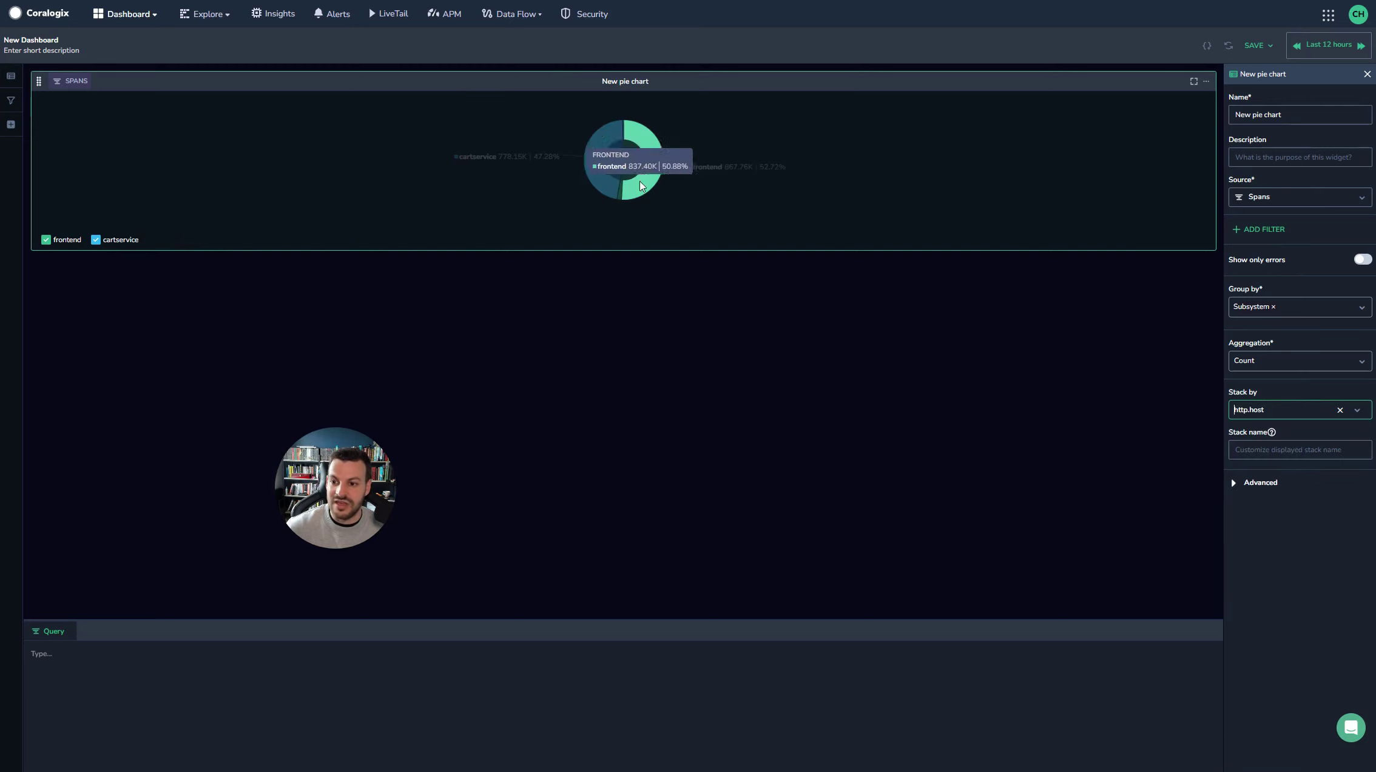
pyautogui.moveTo(618, 151)
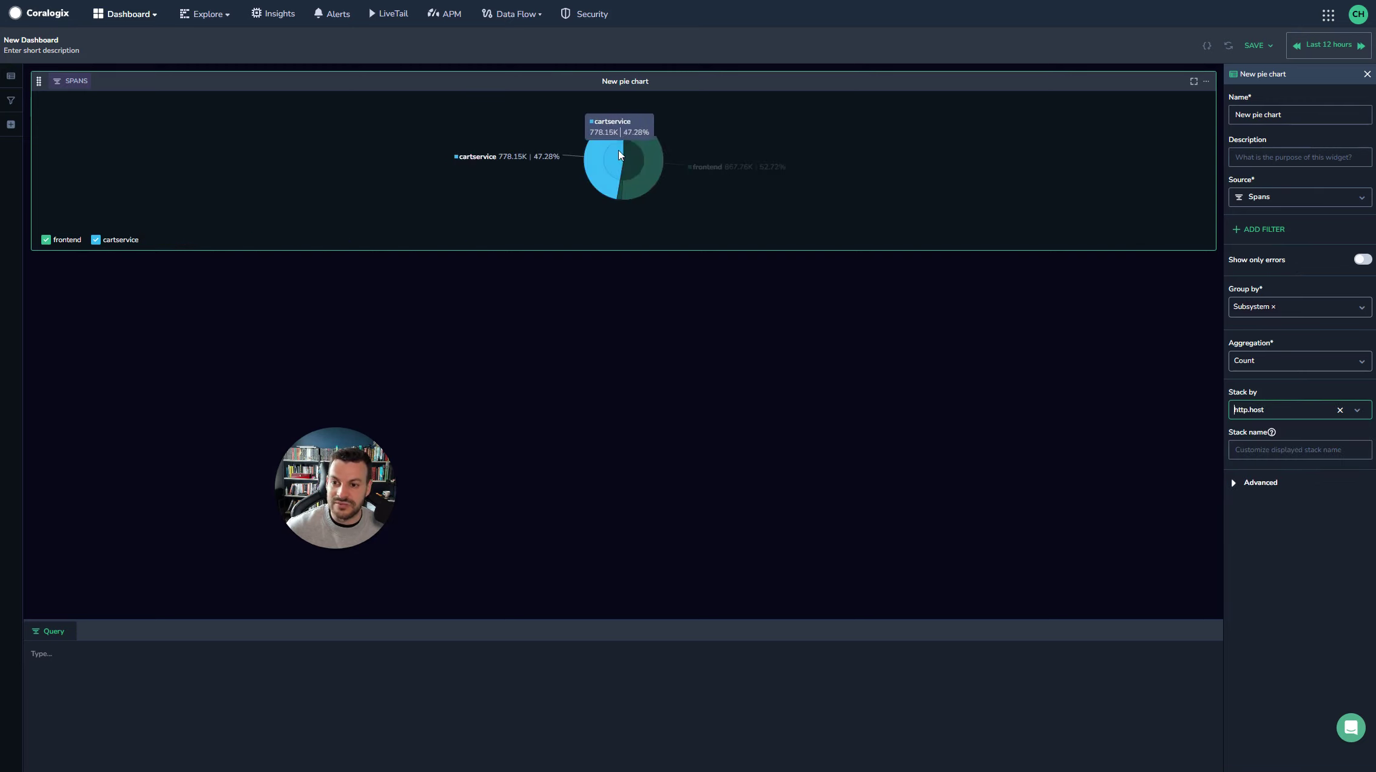
# Expand the Spans chart's advanced options and set the minimum percentage for slice display to 6.
pyautogui.click(1259, 482)
pyautogui.scroll(-2, 1259, 483)
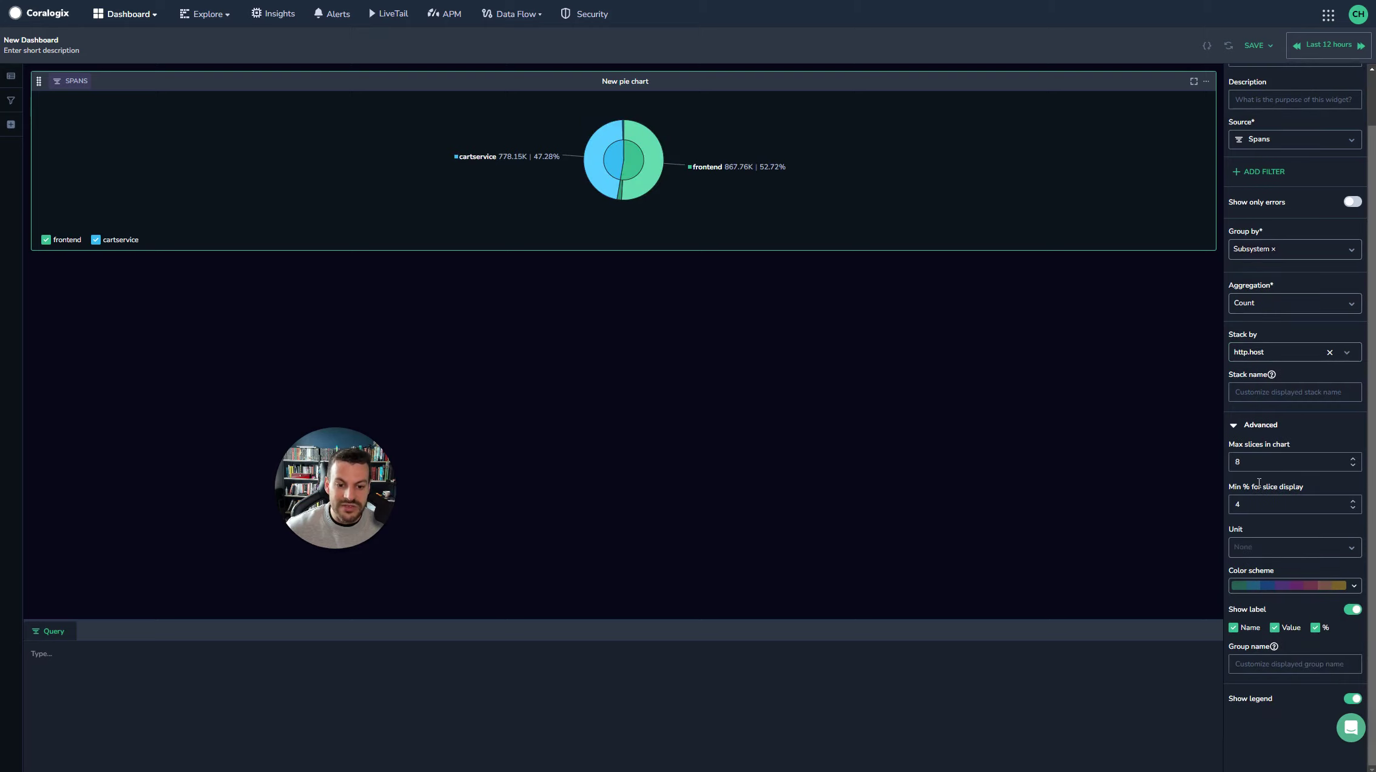
pyautogui.click(1353, 501)
pyautogui.click(1352, 499)
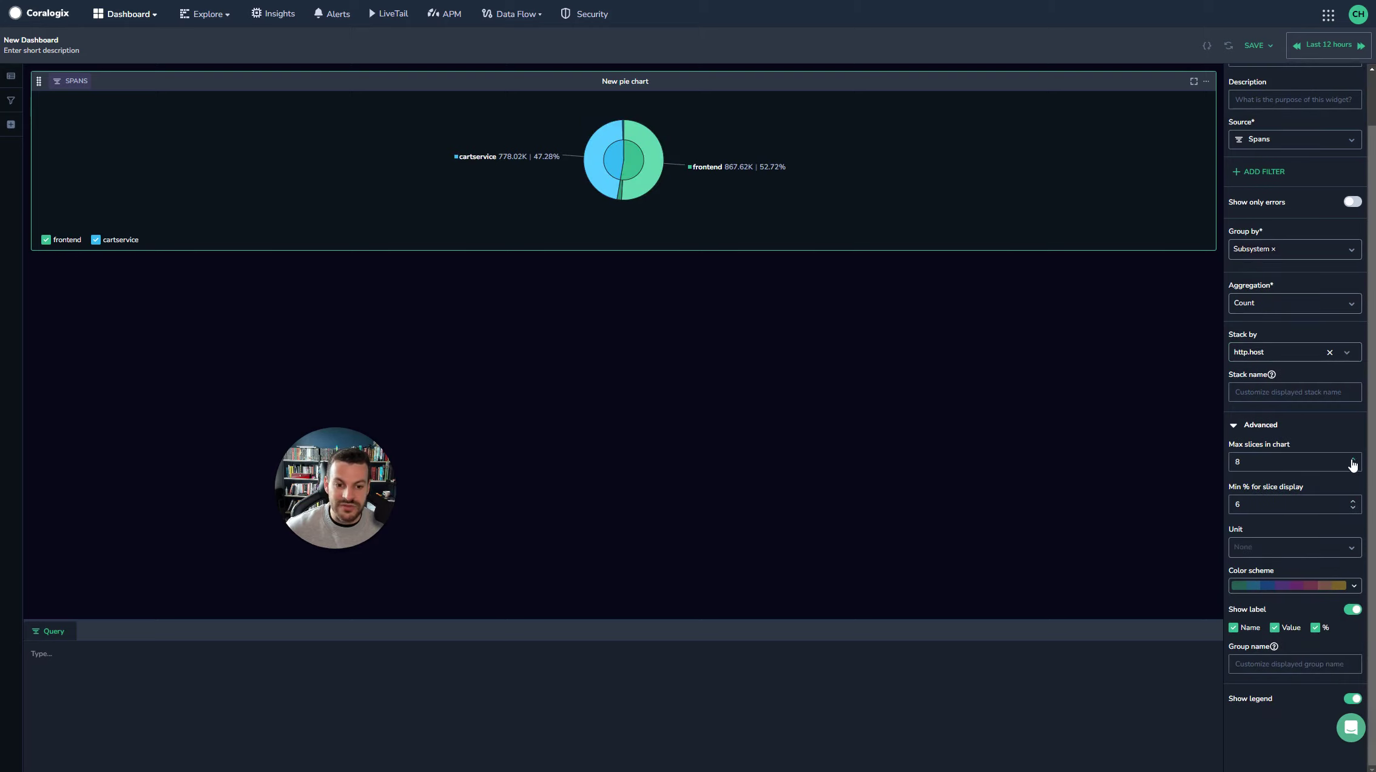
pyautogui.scroll(1, 1243, 390)
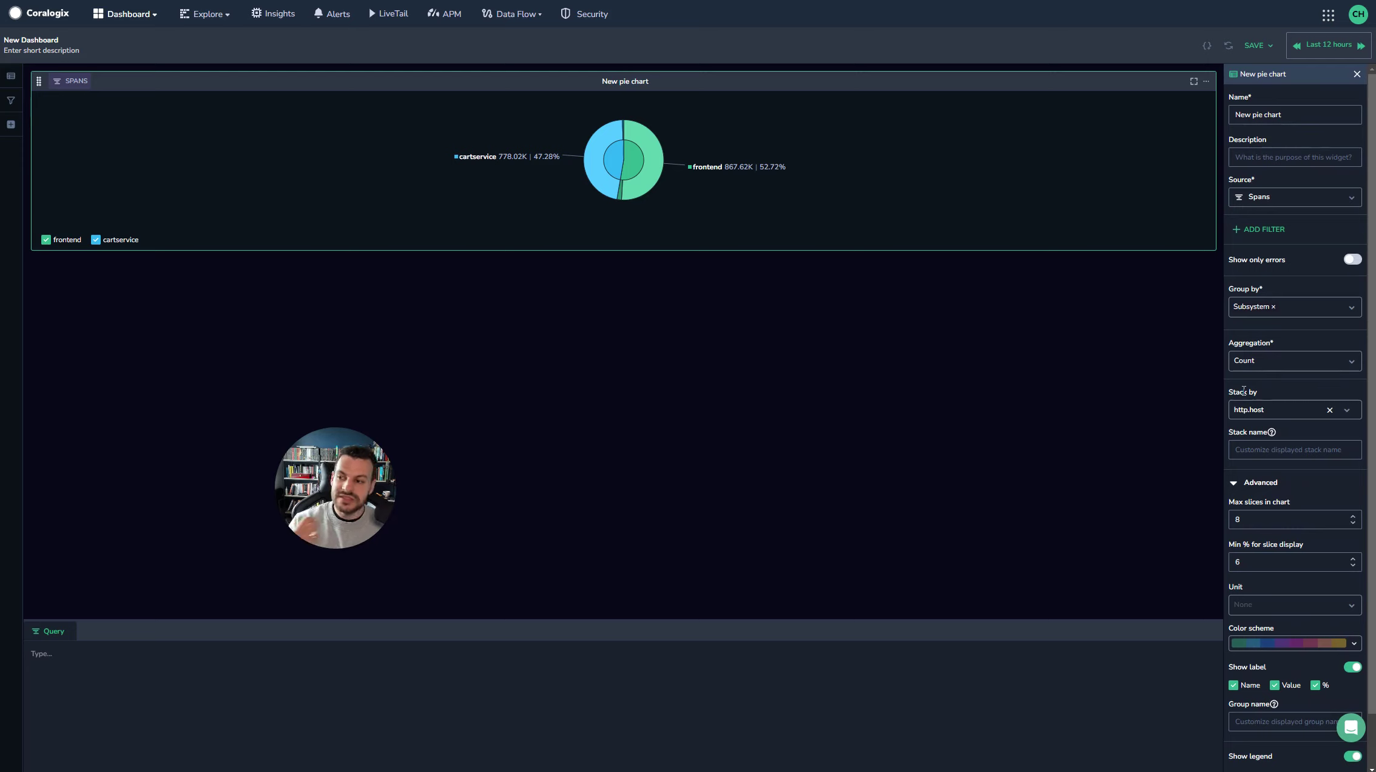